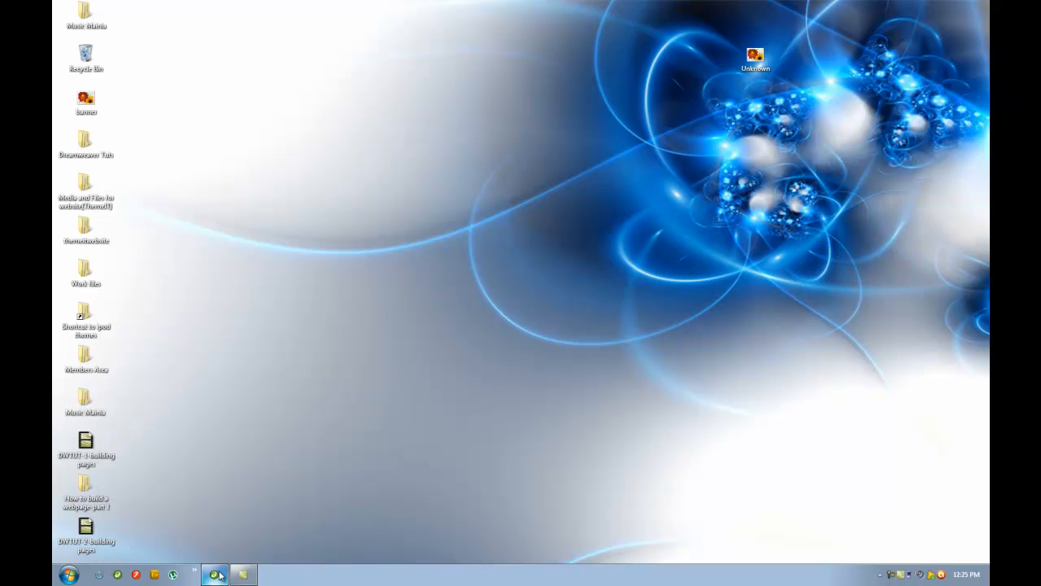
Step: Bring Dreamweaver forward and select Contact_Us.html in the Music Mainia site's file list
{"action": "left_click", "coordinate": [218, 574]}
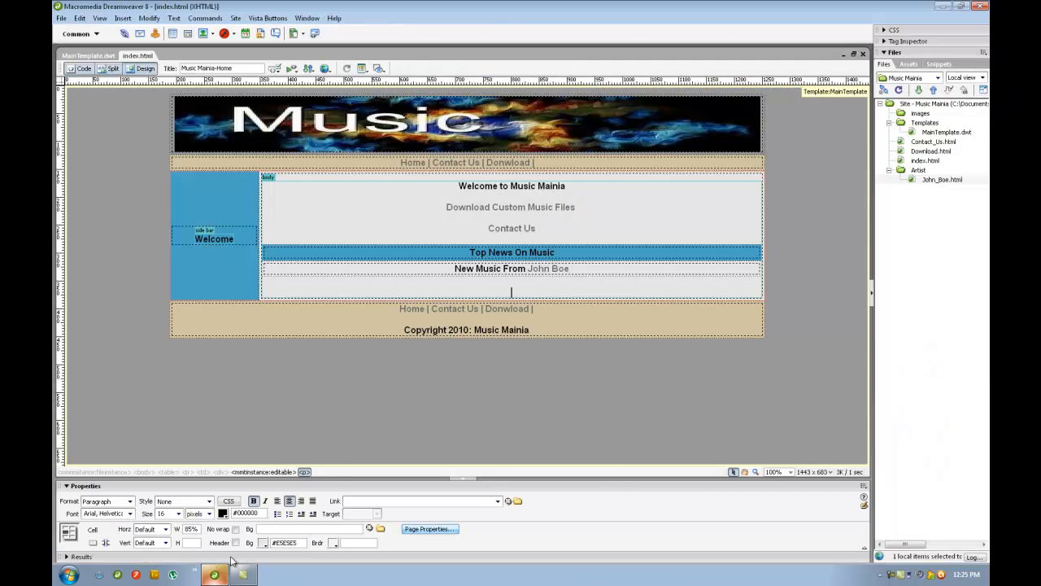
{"action": "left_click", "coordinate": [934, 142]}
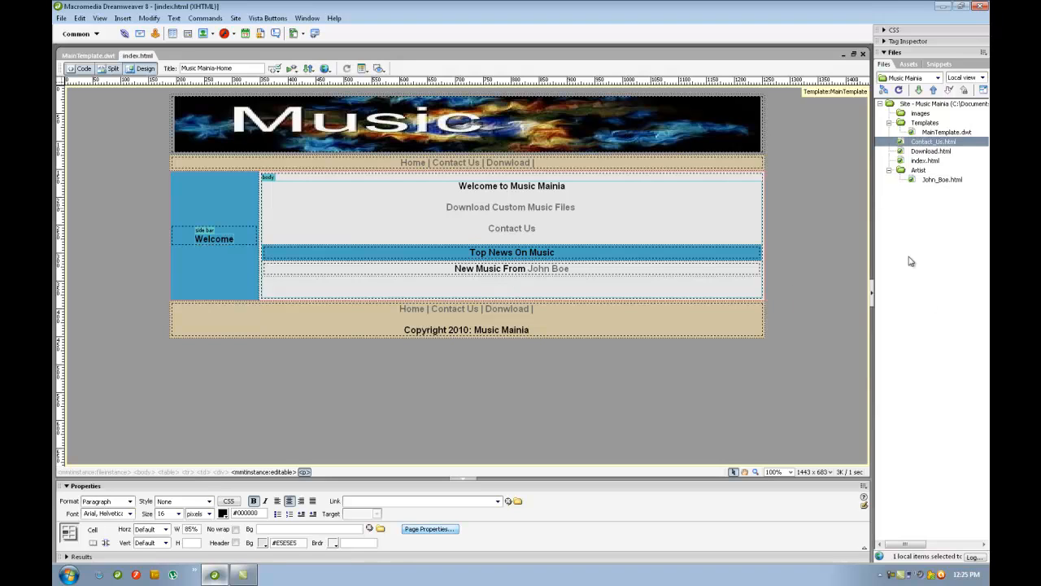
Step: Open Contact_Us.html and apply MainTemplate to it from the Assets Templates list
{"action": "double_click", "coordinate": [925, 146]}
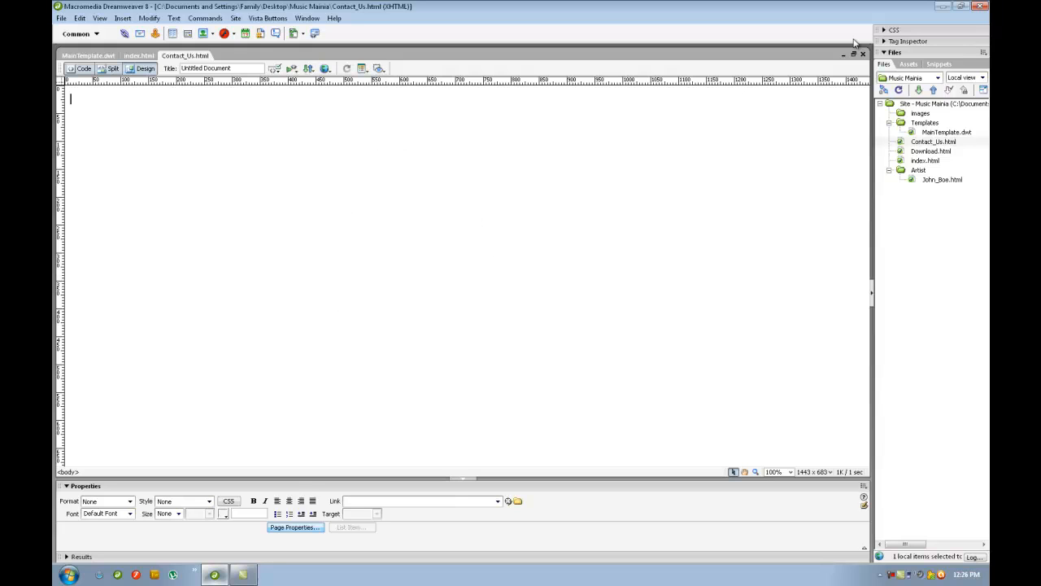
{"action": "left_click", "coordinate": [907, 64]}
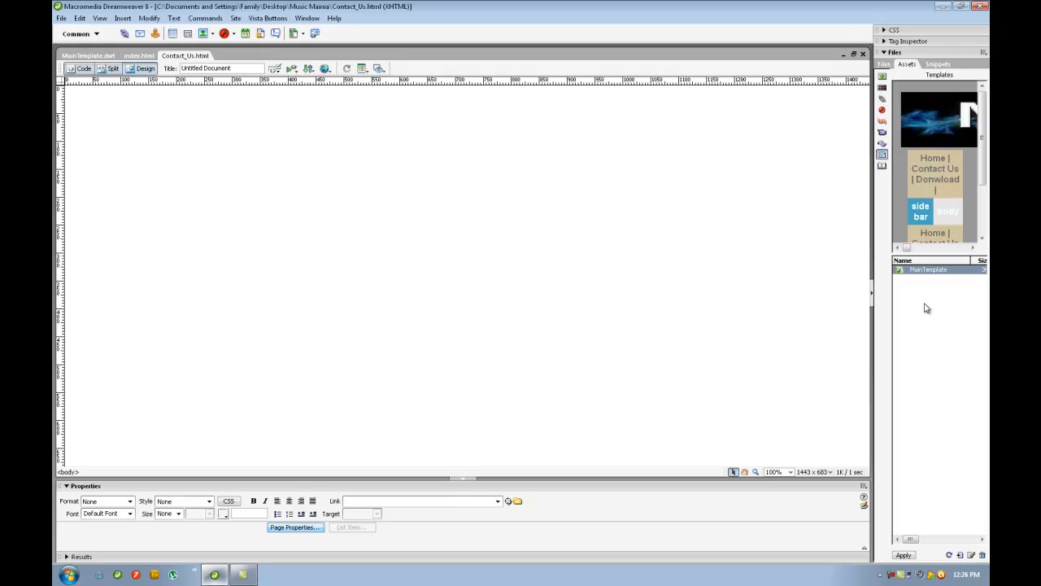
{"action": "left_click_drag", "start_coordinate": [916, 271], "coordinate": [576, 230]}
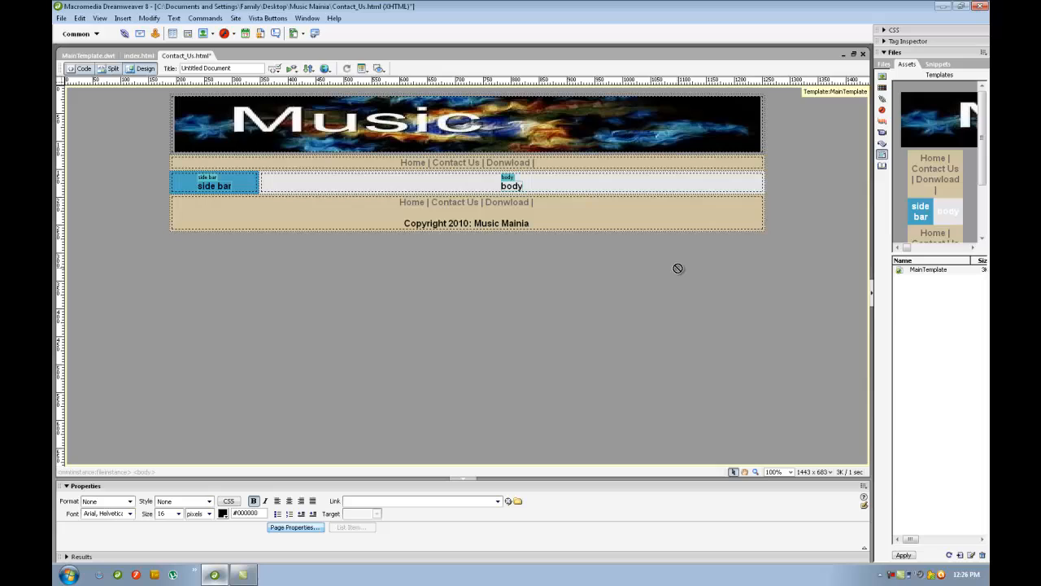
Step: Title the page 'Music Mainia-Contact Us' and replace the side bar placeholder with 'Contact Us'
{"action": "left_click", "coordinate": [244, 69]}
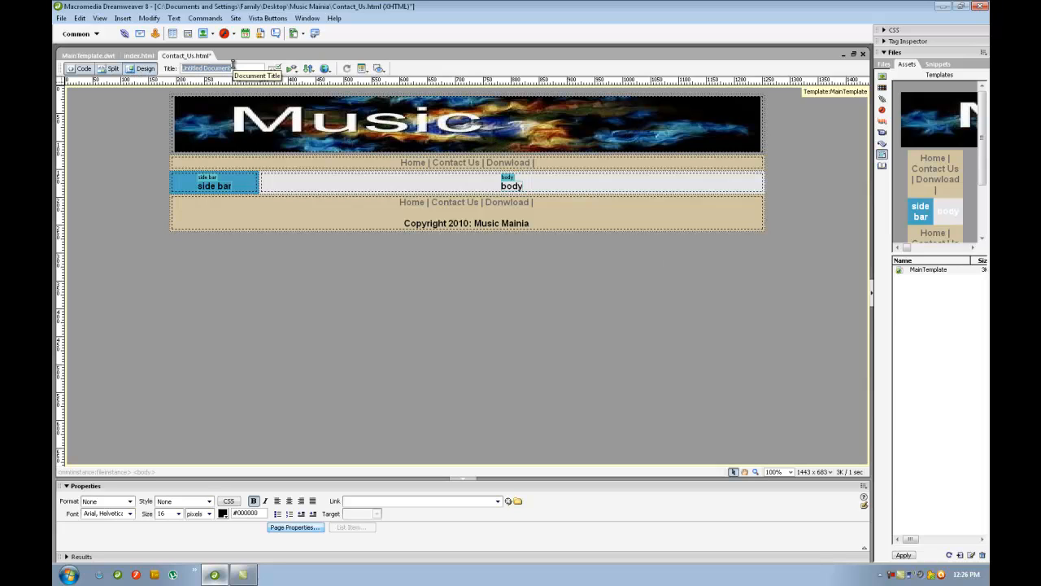
{"action": "type", "text": "Music Mainia-Contact Us"}
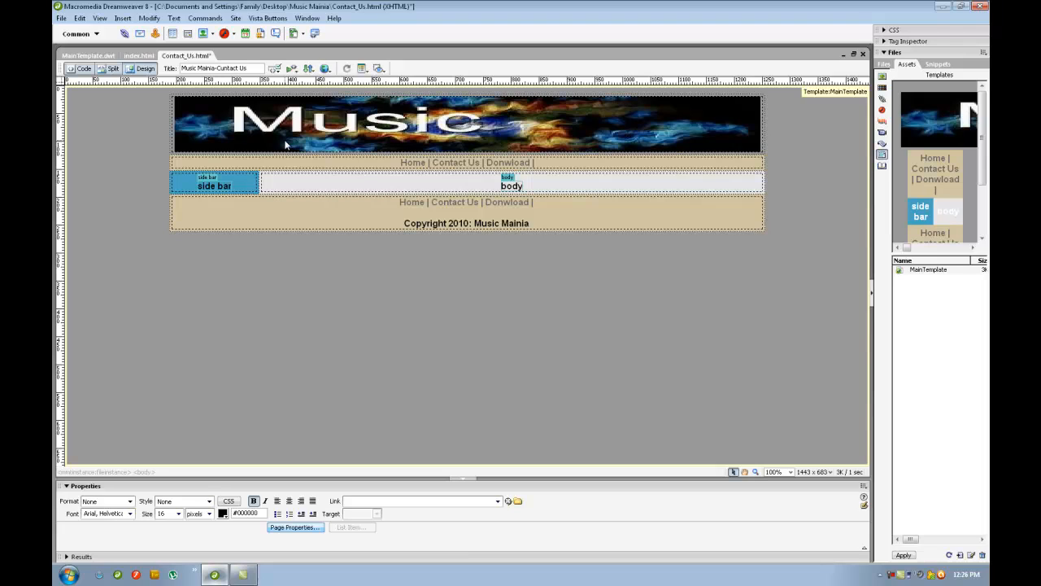
{"action": "left_click", "coordinate": [319, 268]}
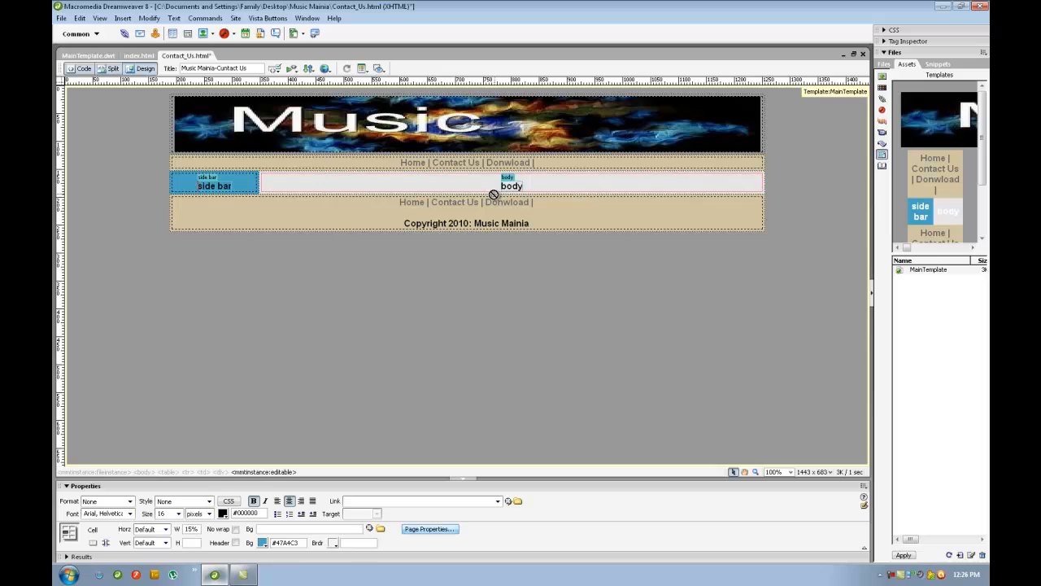
{"action": "double_click", "coordinate": [223, 186]}
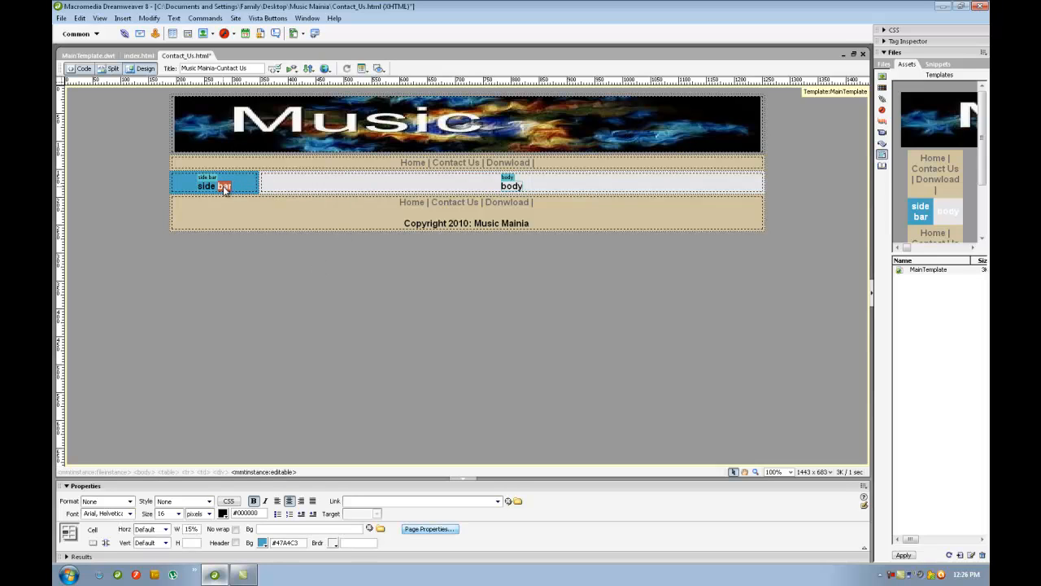
{"action": "left_click", "coordinate": [209, 184]}
{"action": "triple_click", "coordinate": [209, 184]}
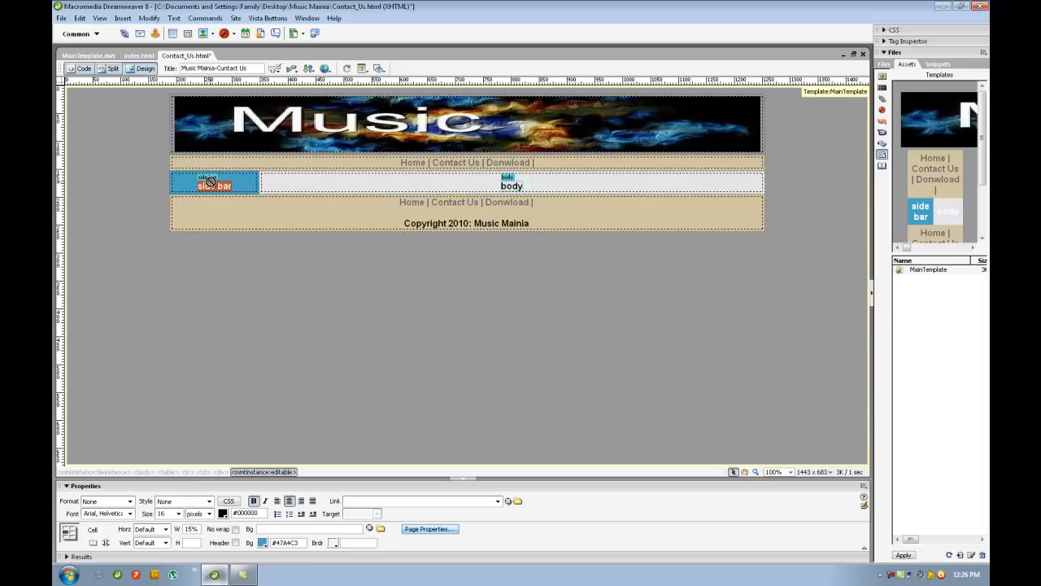
{"action": "type", "text": "C"}
{"action": "type", "text": "ontact"}
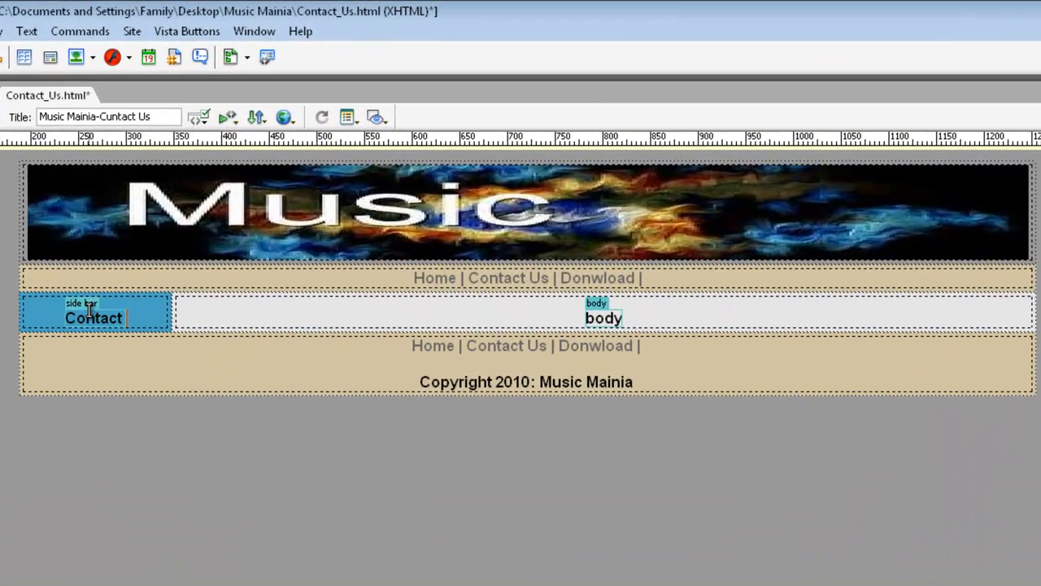
{"action": "type", "text": " Us"}
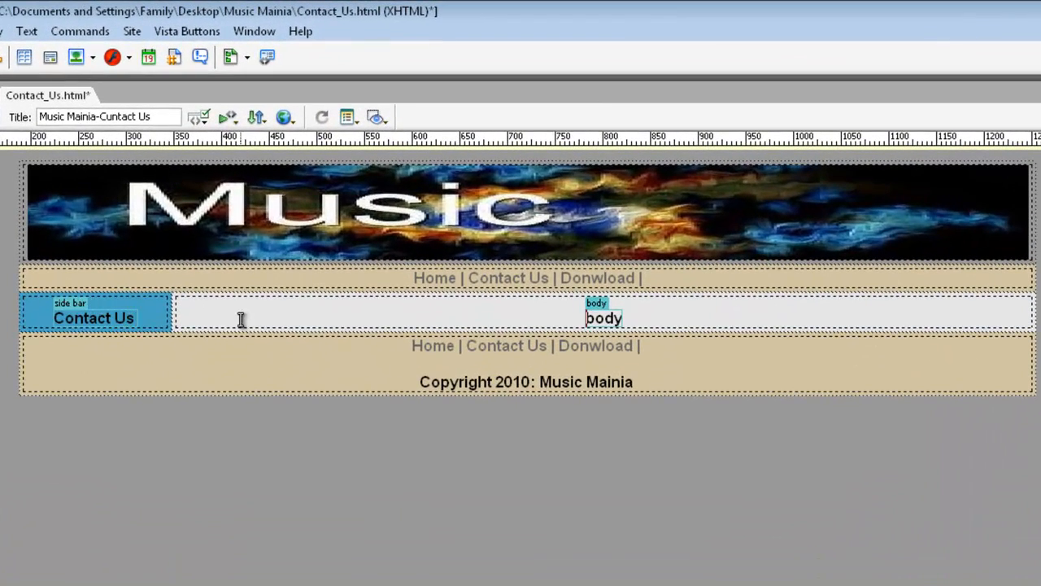
Step: Replace the body placeholder with 'Contact Me at' and start an email link labelled 'email' below it
{"action": "double_click", "coordinate": [611, 323]}
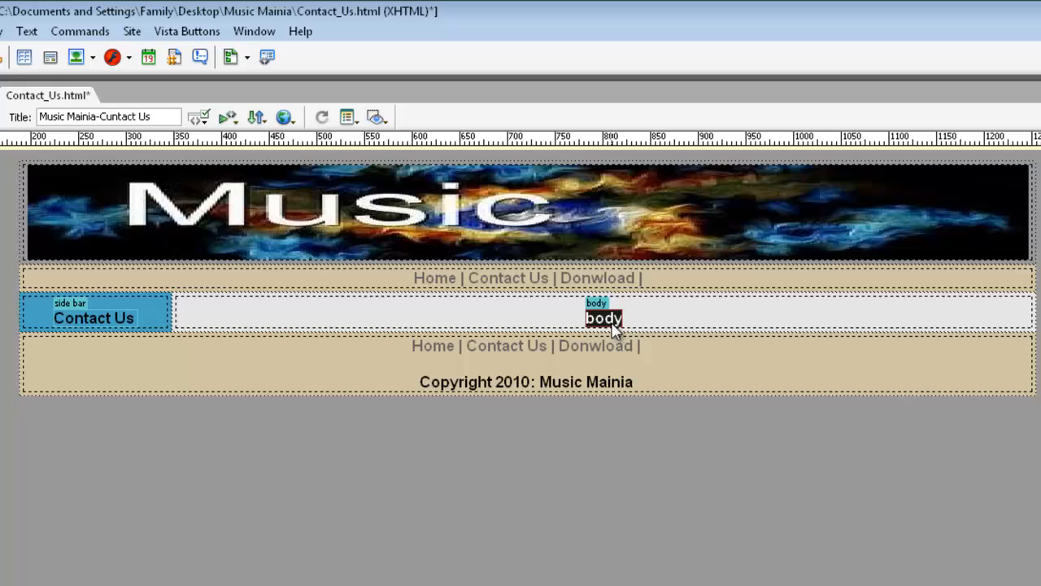
{"action": "key", "text": "BackSpace"}
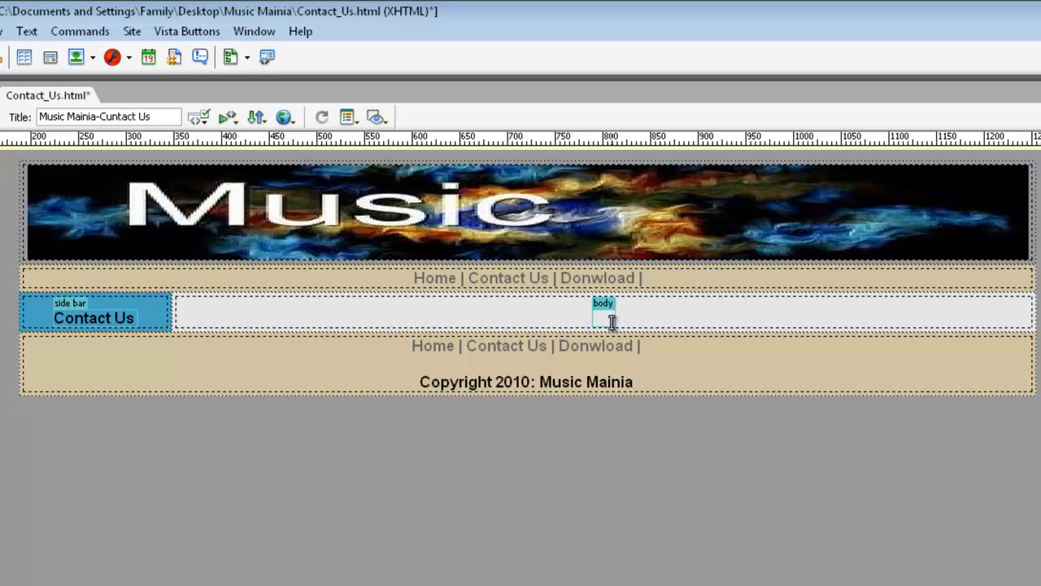
{"action": "type", "text": "Contact"}
{"action": "key", "text": "BackSpace"}
{"action": "key", "text": "BackSpace"}
{"action": "key", "text": "BackSpace"}
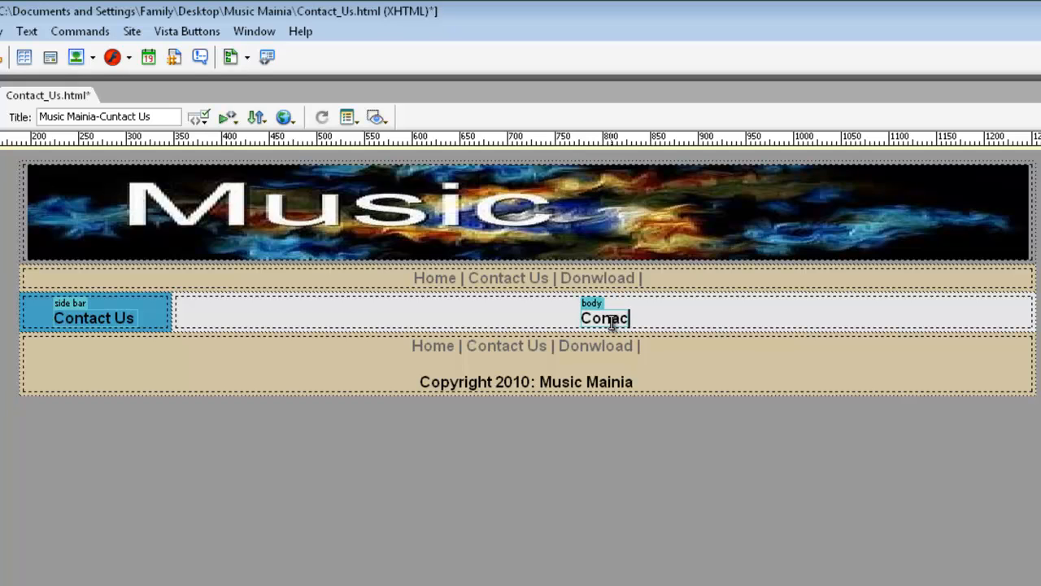
{"action": "type", "text": "tact "}
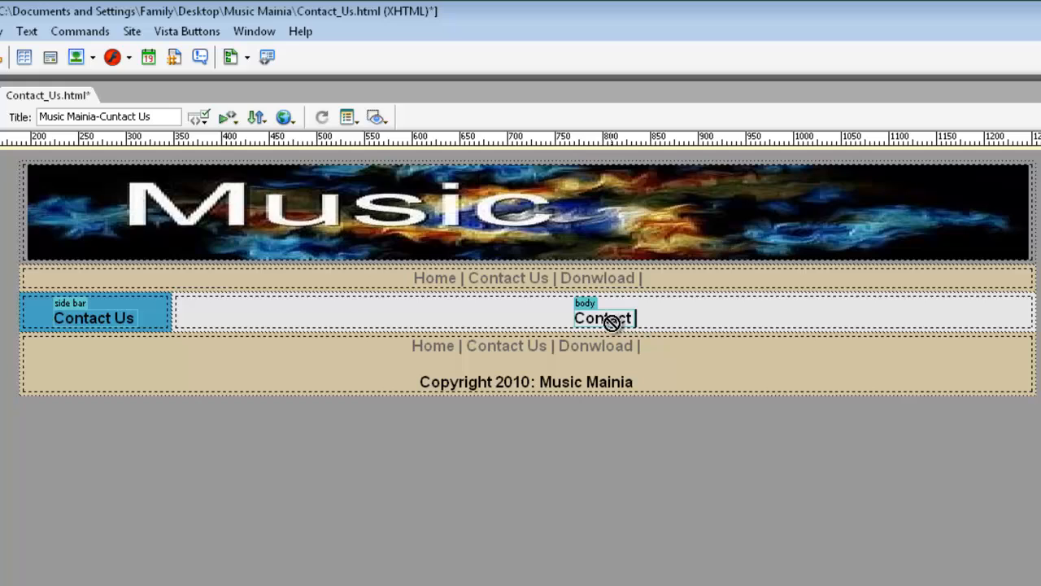
{"action": "type", "text": "Me at"}
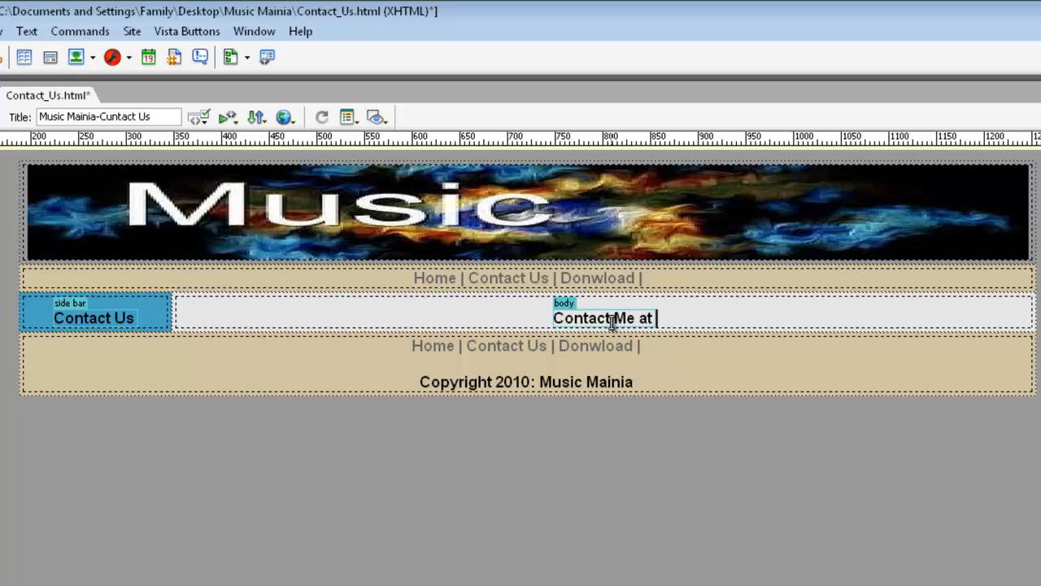
{"action": "key", "text": "Return"}
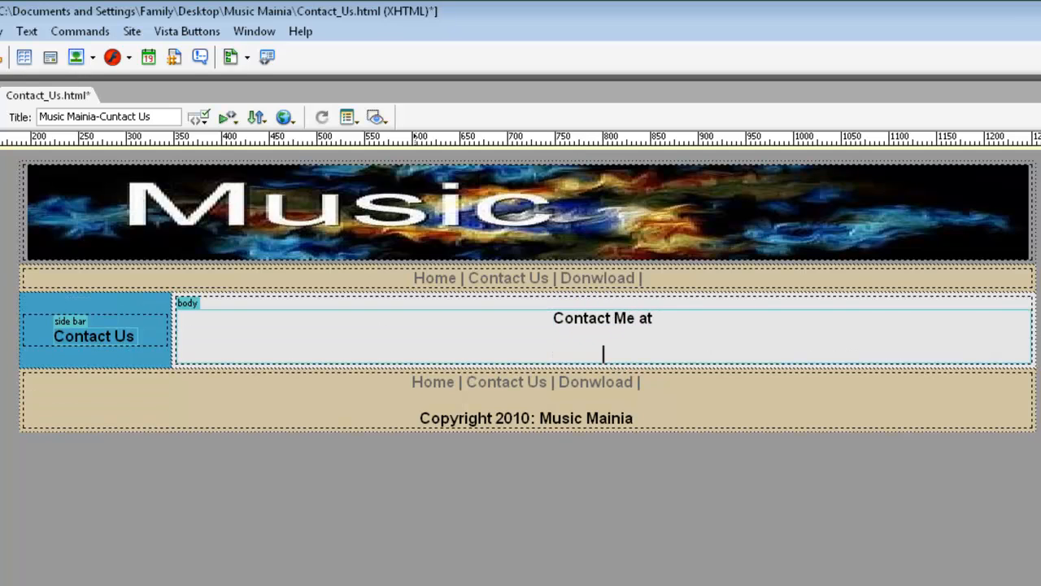
{"action": "left_click", "coordinate": [1, 57]}
{"action": "type", "text": "email"}
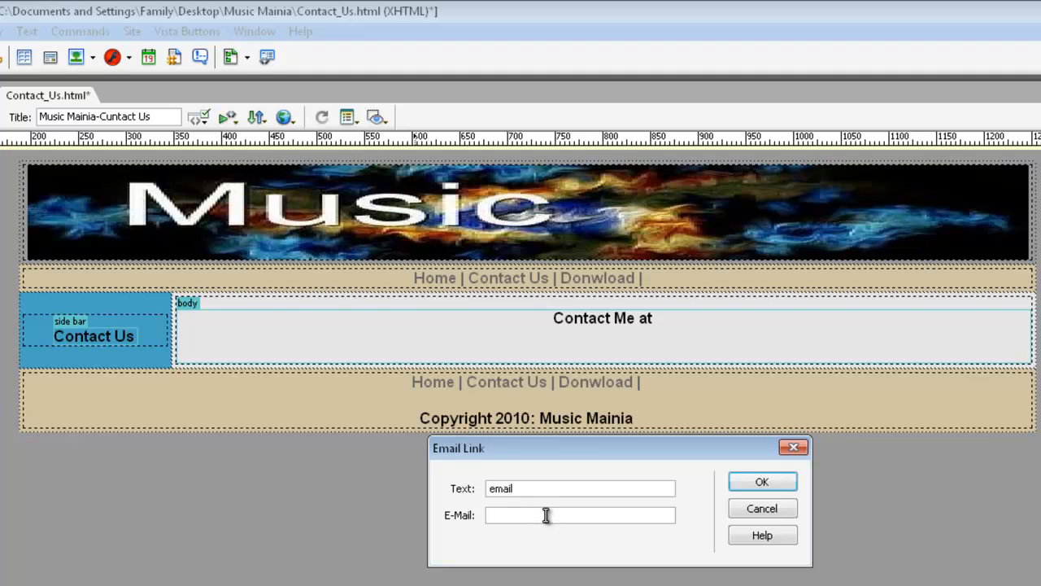
Step: Give the email link the contact e-mail address, then request a browser preview
{"action": "left_click", "coordinate": [546, 512]}
{"action": "left_click", "coordinate": [763, 482]}
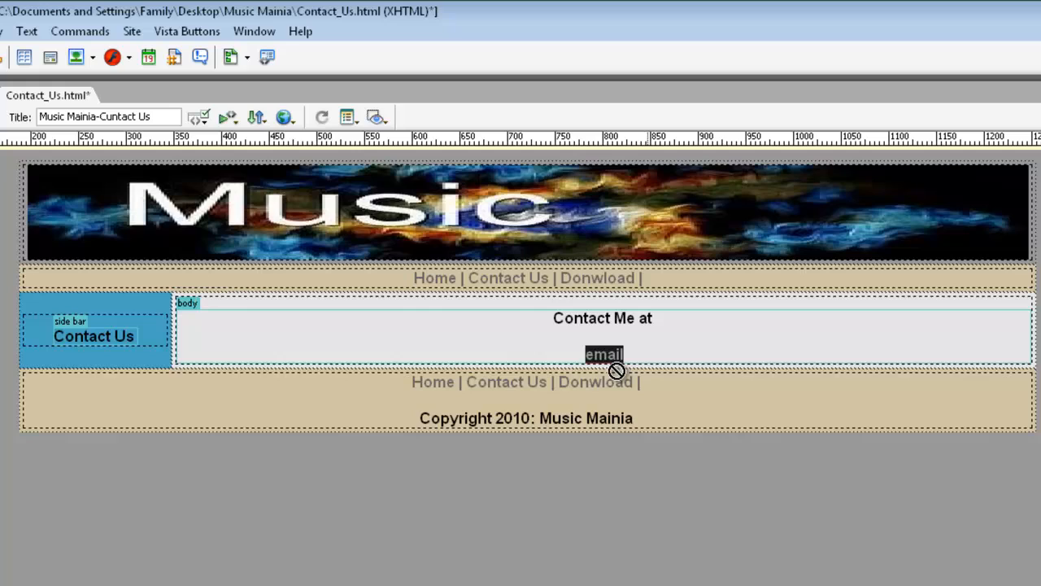
{"action": "left_click", "coordinate": [618, 353]}
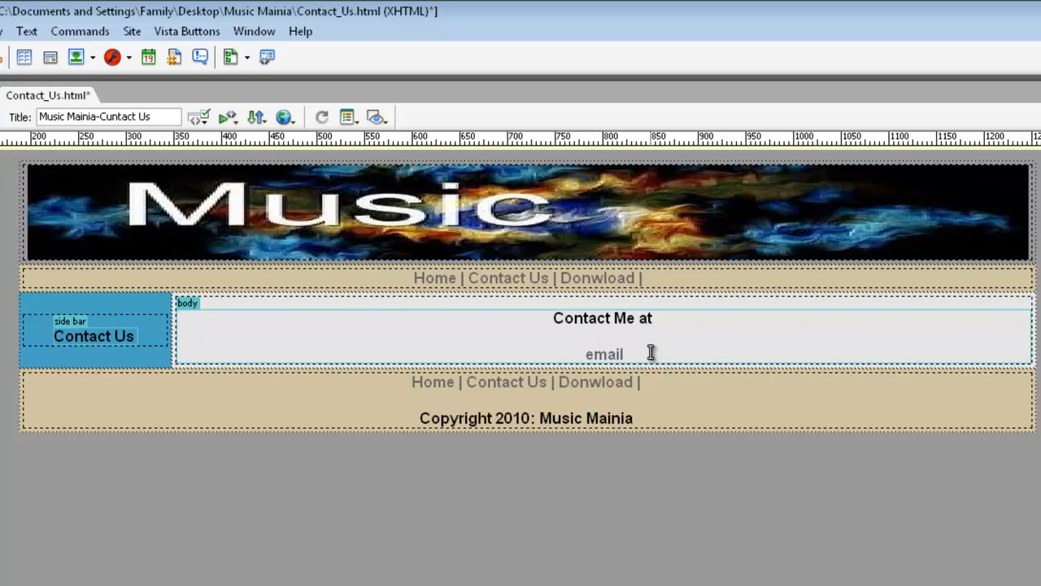
{"action": "key", "text": "ctrl+w"}
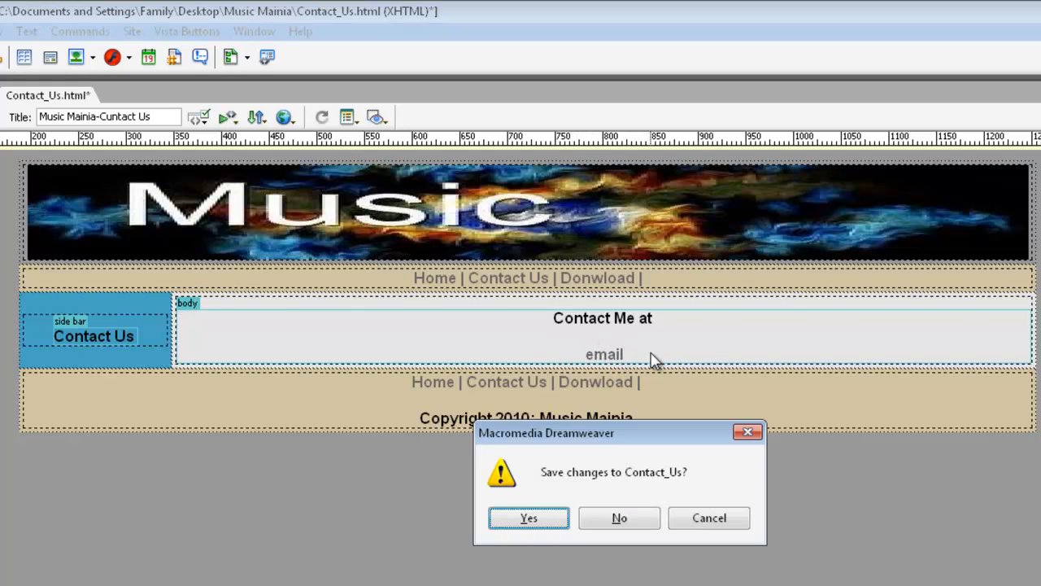
Step: Save Contact_Us, preview it in Safari and test its email link
{"action": "left_click", "coordinate": [529, 519]}
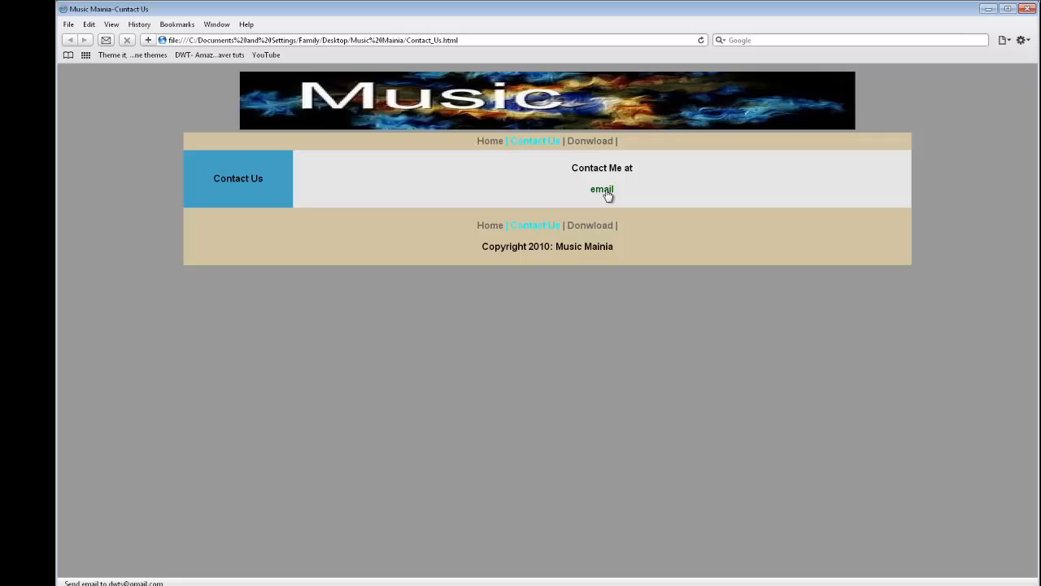
{"action": "left_click", "coordinate": [591, 193]}
{"action": "left_click", "coordinate": [606, 197]}
Step: Back in Dreamweaver, delete the email link and the trailing 'at' from the body text
{"action": "left_click", "coordinate": [988, 8]}
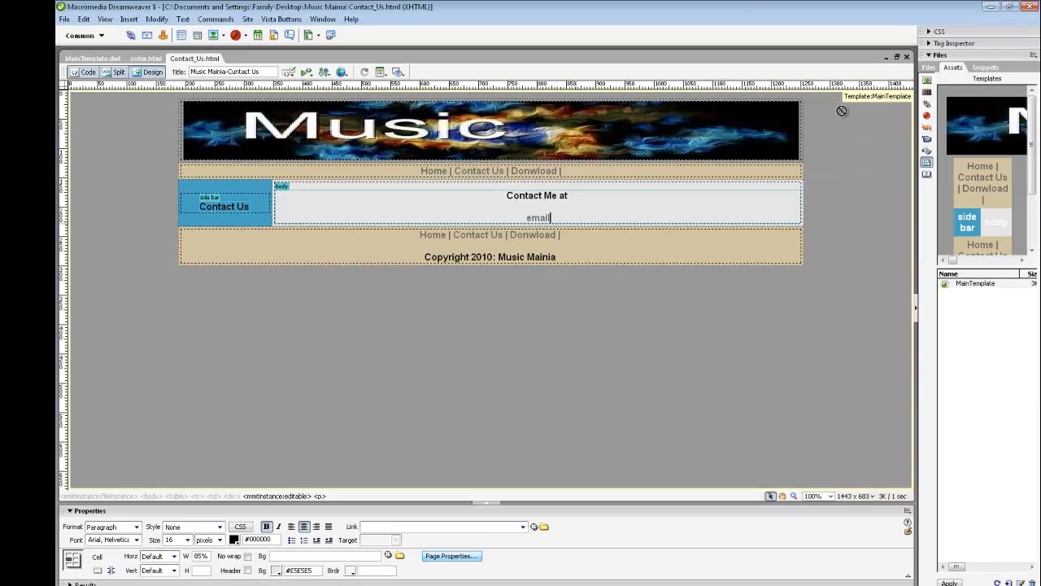
{"action": "double_click", "coordinate": [533, 217]}
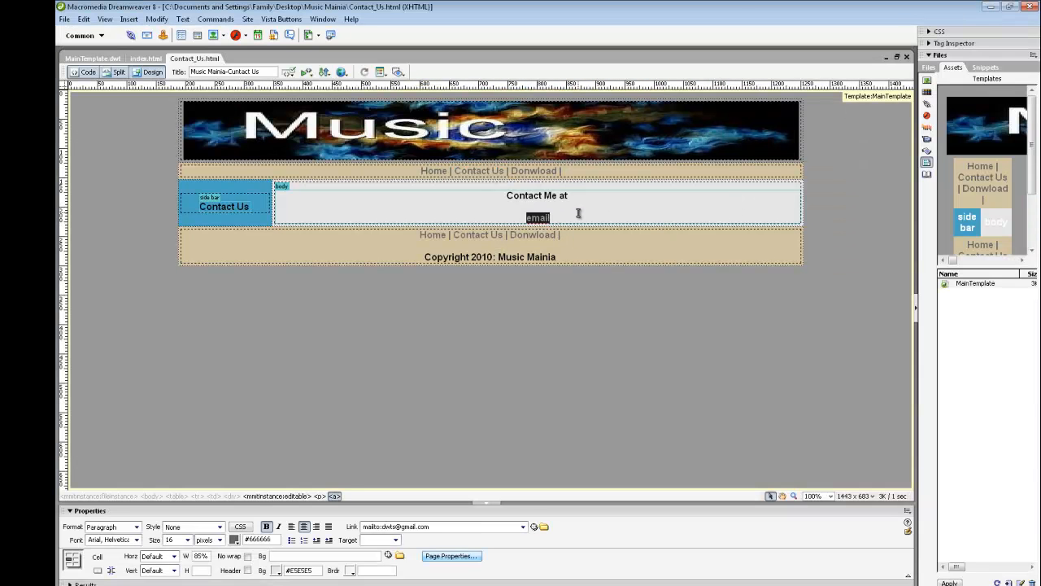
{"action": "left_click", "coordinate": [564, 216]}
{"action": "double_click", "coordinate": [539, 217]}
{"action": "key", "text": "Delete"}
{"action": "key", "text": "BackSpace"}
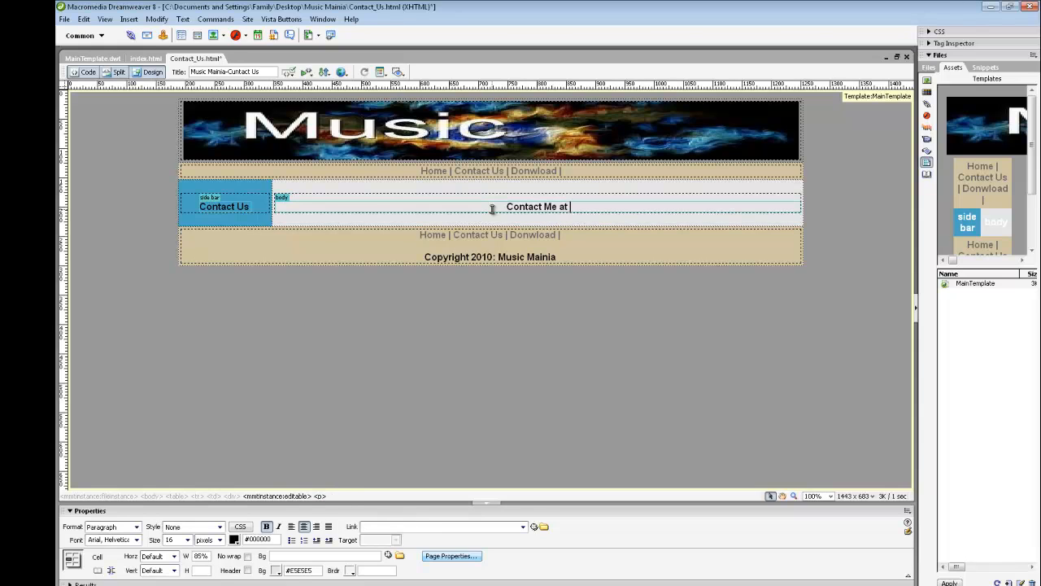
{"action": "key", "text": "BackSpace"}
{"action": "key", "text": "BackSpace"}
{"action": "key", "text": "BackSpace"}
{"action": "key", "text": "BackSpace"}
{"action": "key", "text": "BackSpace"}
{"action": "key", "text": "BackSpace"}
{"action": "key", "text": "BackSpace"}
{"action": "key", "text": "BackSpace"}
{"action": "key", "text": "BackSpace"}
{"action": "key", "text": "BackSpace"}
{"action": "key", "text": "BackSpace"}
{"action": "key", "text": "BackSpace"}
{"action": "key", "text": "BackSpace"}
{"action": "key", "text": "BackSpace"}
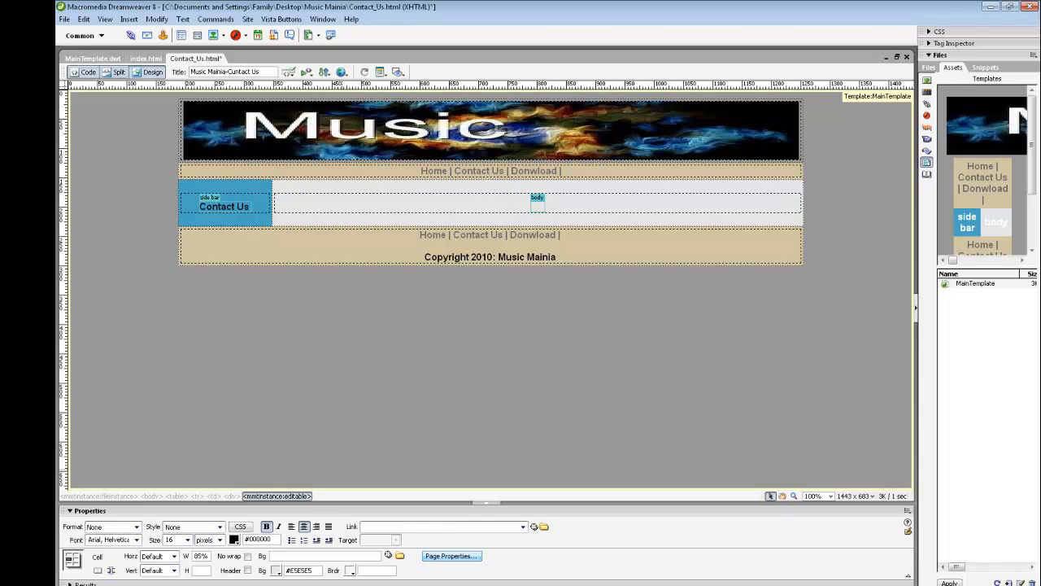
Step: Type 'Fill out the form below and send it in.' in the body cell, then start a new paragraph
{"action": "left_click", "coordinate": [538, 206]}
{"action": "type", "text": "Fill out the form below a"}
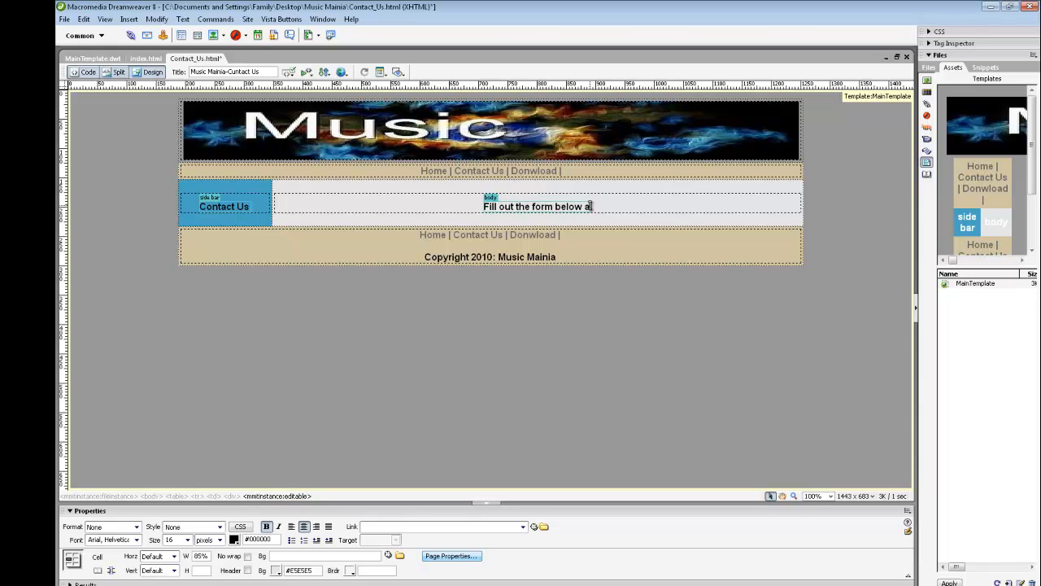
{"action": "type", "text": "nd "}
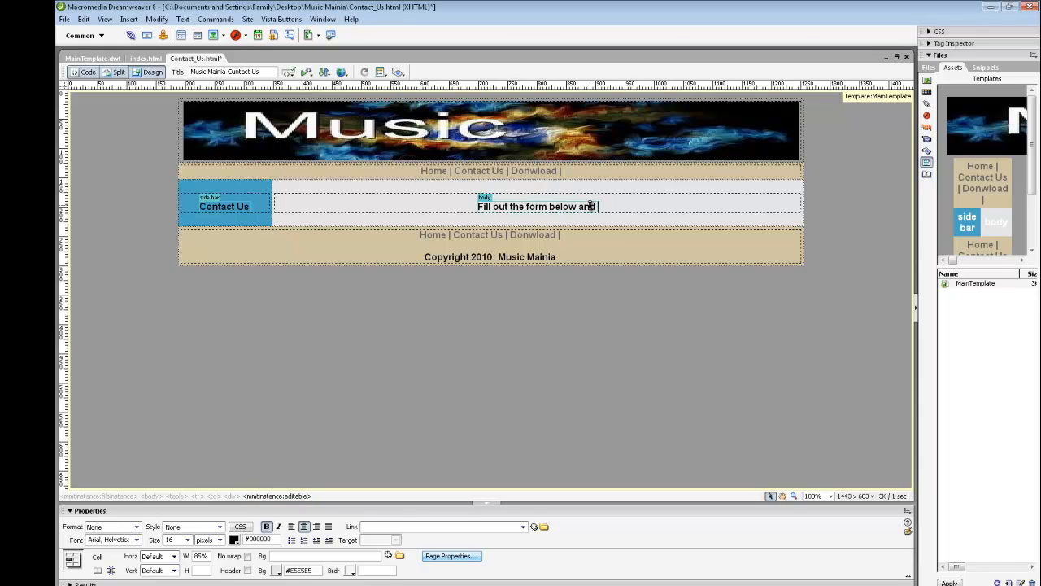
{"action": "type", "text": "send it"}
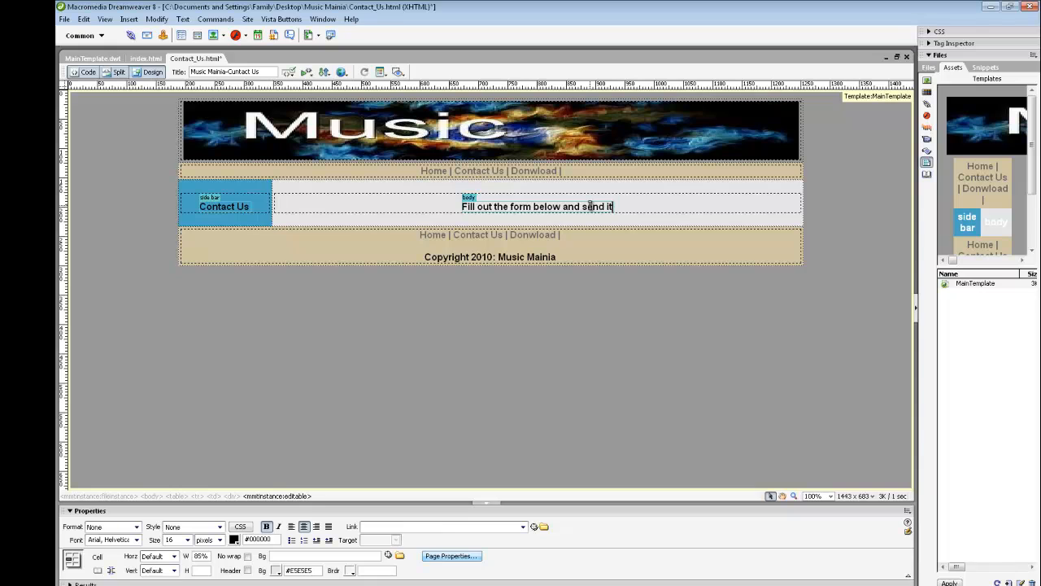
{"action": "type", "text": " in."}
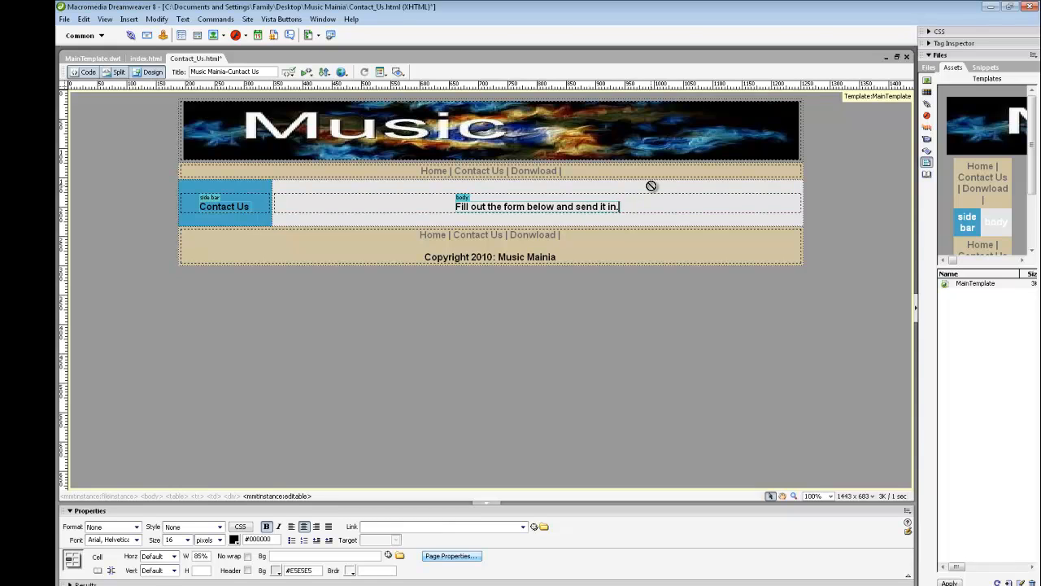
{"action": "key", "text": "Return"}
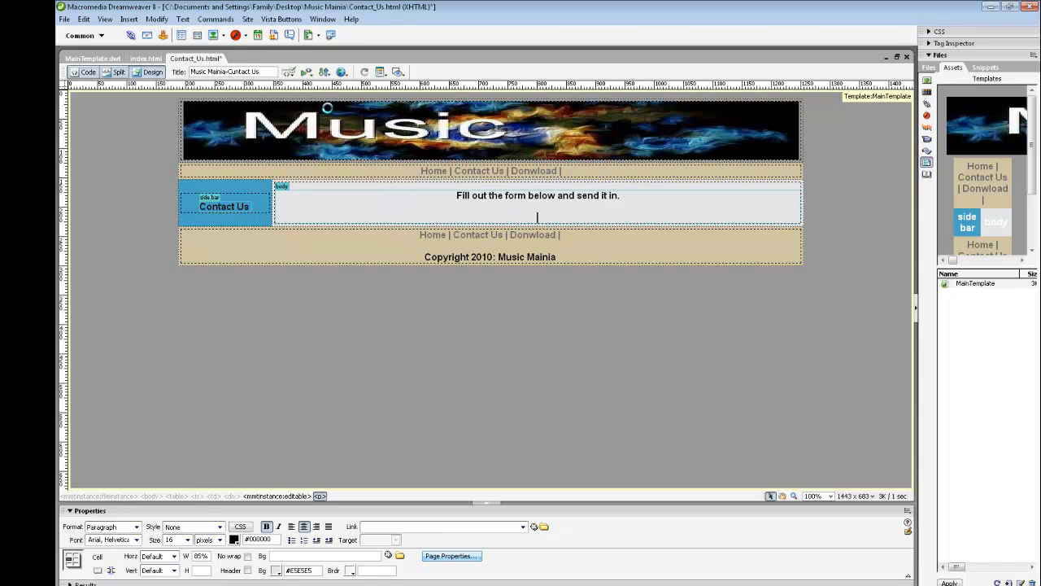
Step: Insert a 1-row, 1-column, 100%-wide table and switch the Insert bar to Forms
{"action": "key", "text": "ctrl+alt+t"}
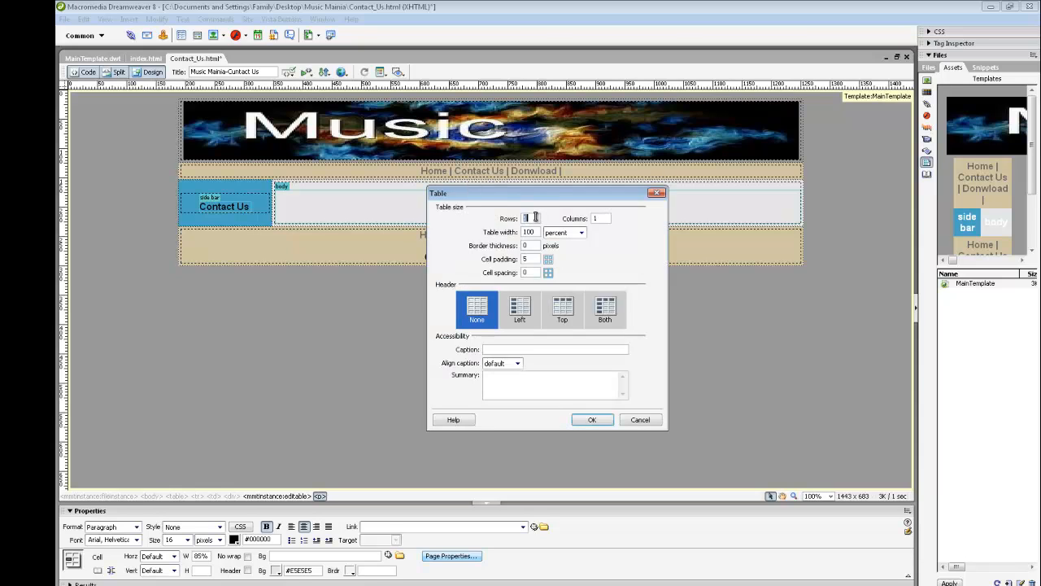
{"action": "key", "text": "Tab"}
{"action": "left_click", "coordinate": [592, 420]}
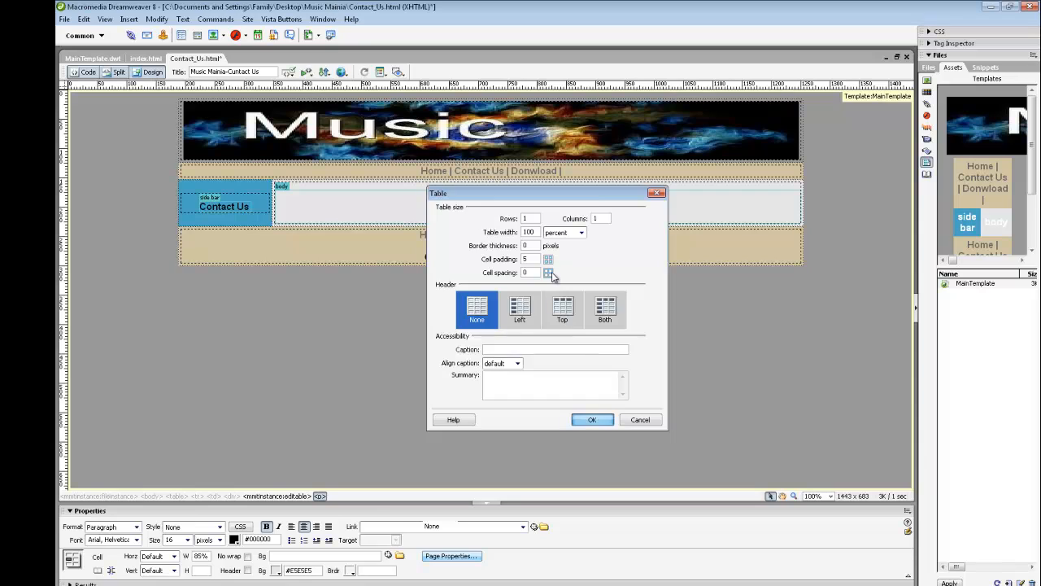
{"action": "left_click", "coordinate": [533, 222]}
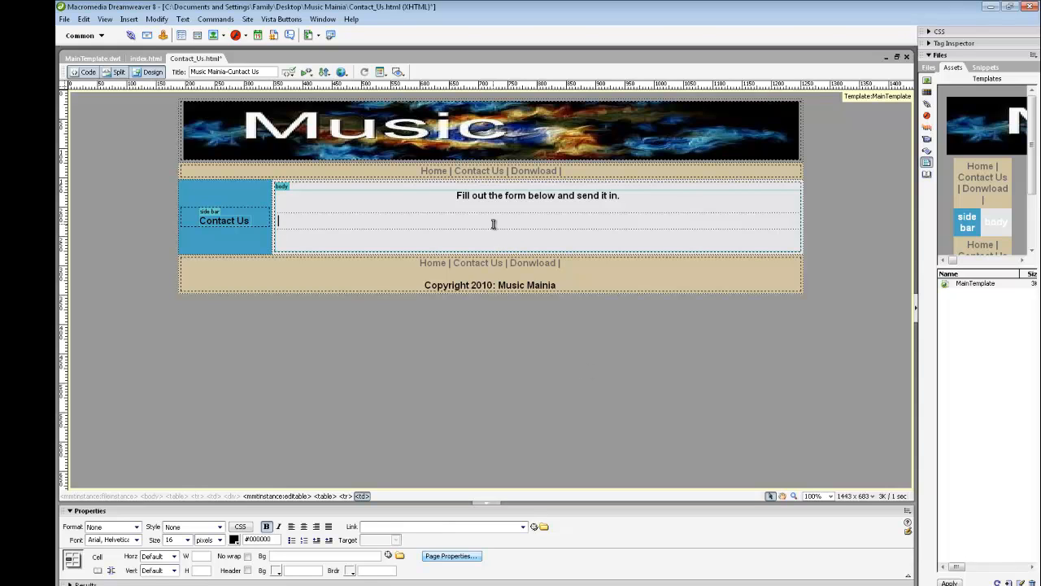
{"action": "left_click", "coordinate": [96, 39]}
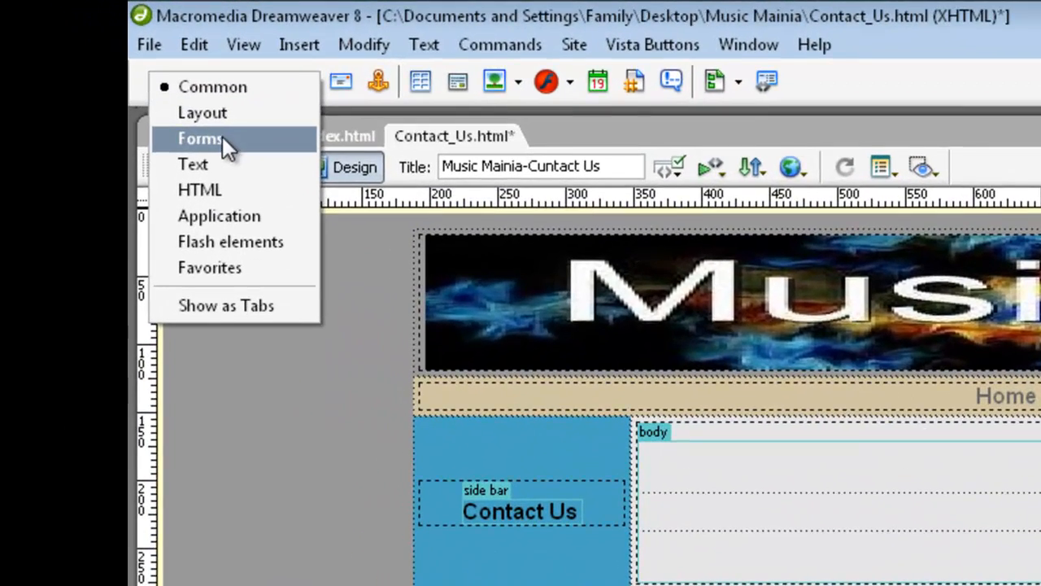
{"action": "left_click", "coordinate": [96, 58]}
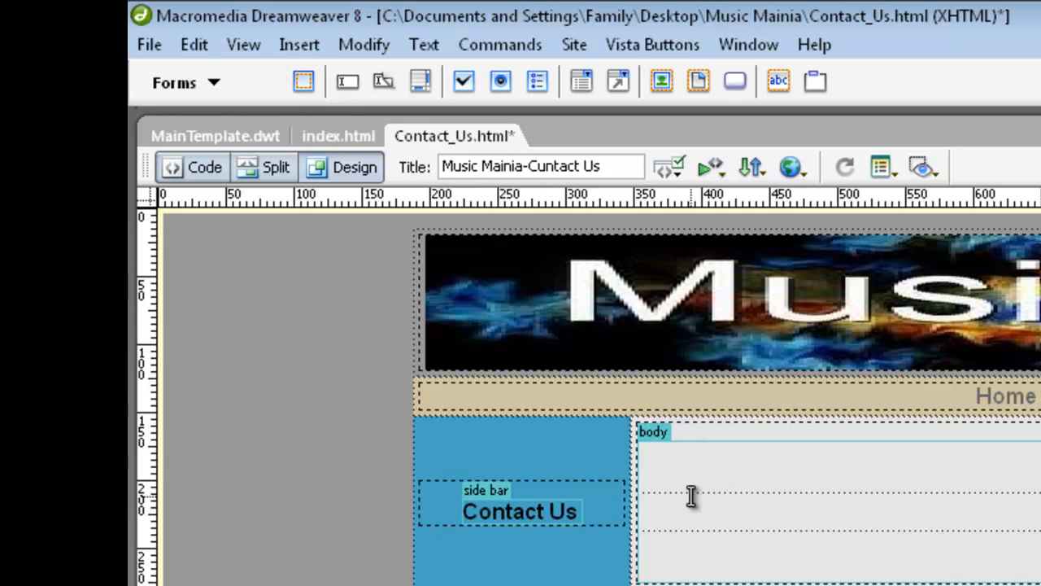
Step: Insert an empty form, form1, into the table cell below the intro sentence
{"action": "mouse_move", "coordinate": [305, 84]}
{"action": "left_mouse_down"}
{"action": "mouse_move", "coordinate": [739, 542]}
{"action": "mouse_move", "coordinate": [453, 309]}
{"action": "mouse_move", "coordinate": [325, 142]}
{"action": "mouse_move", "coordinate": [305, 84]}
{"action": "left_mouse_up"}
{"action": "left_click", "coordinate": [304, 81]}
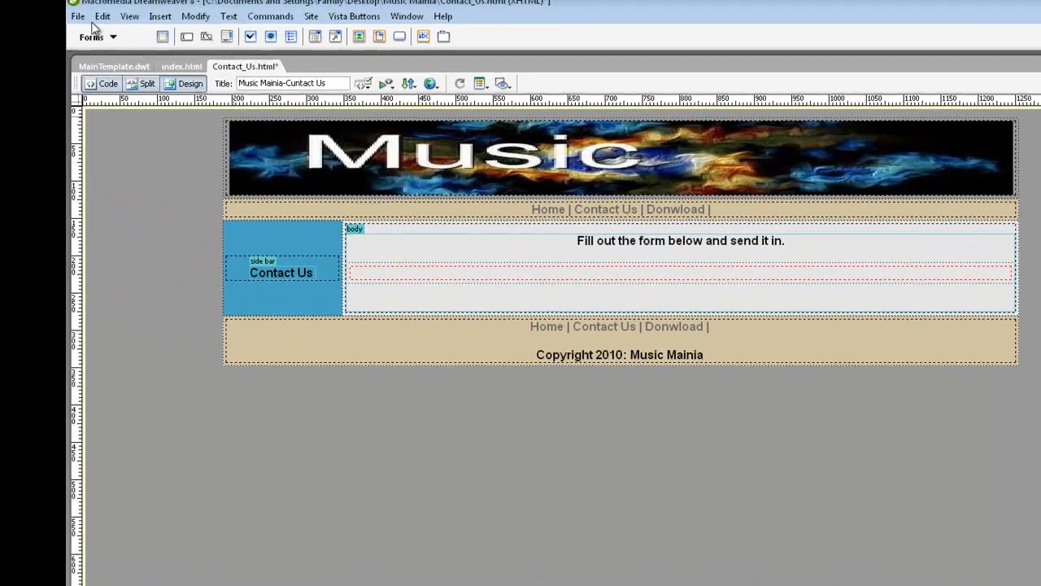
Step: Switch the Insert bar back to Common and insert a one-row table inside the form
{"action": "left_click", "coordinate": [94, 36]}
{"action": "left_click", "coordinate": [110, 11]}
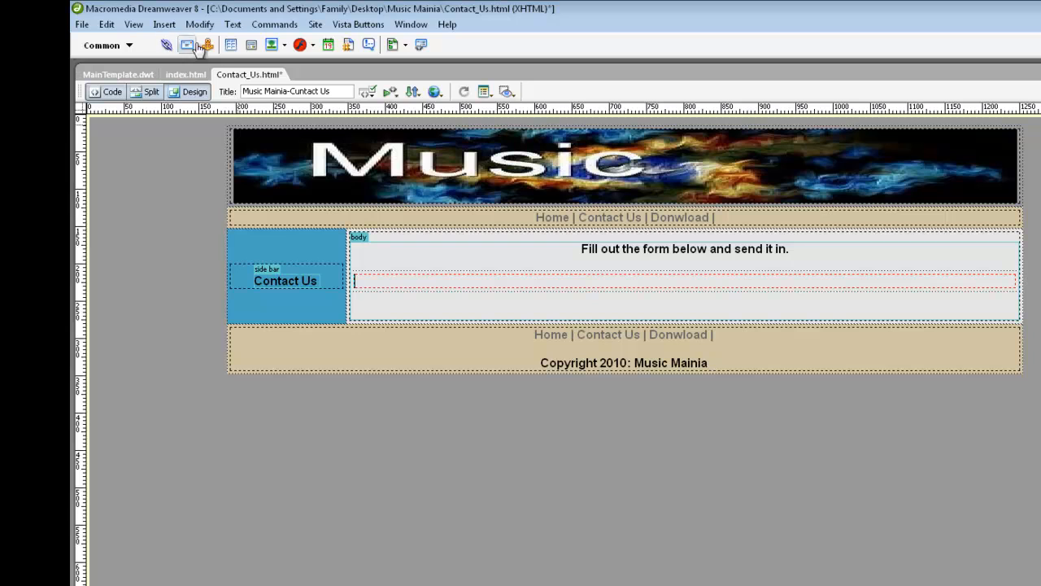
{"action": "left_click_drag", "start_coordinate": [232, 44], "coordinate": [509, 288]}
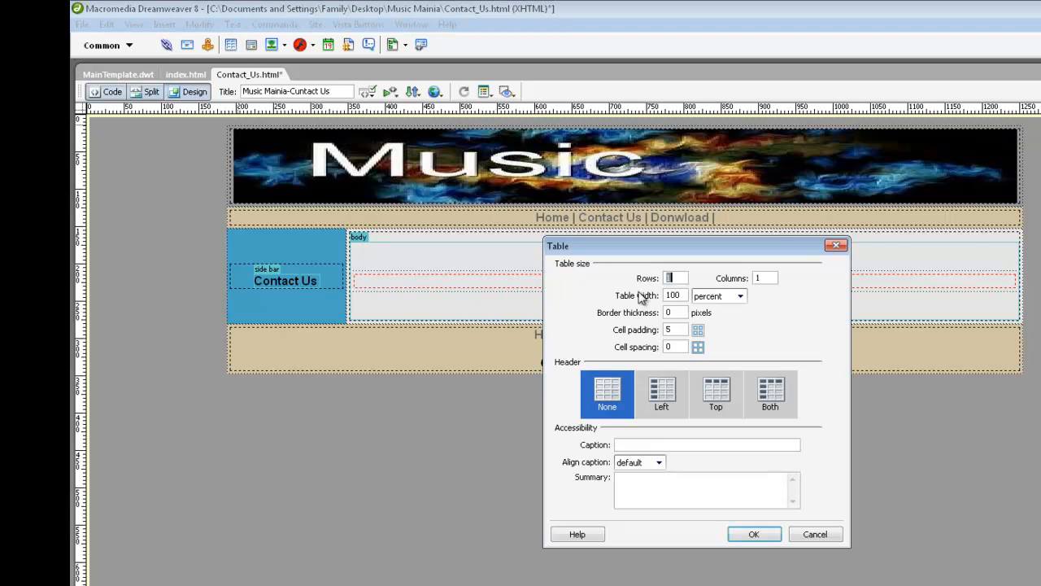
{"action": "left_click", "coordinate": [760, 535]}
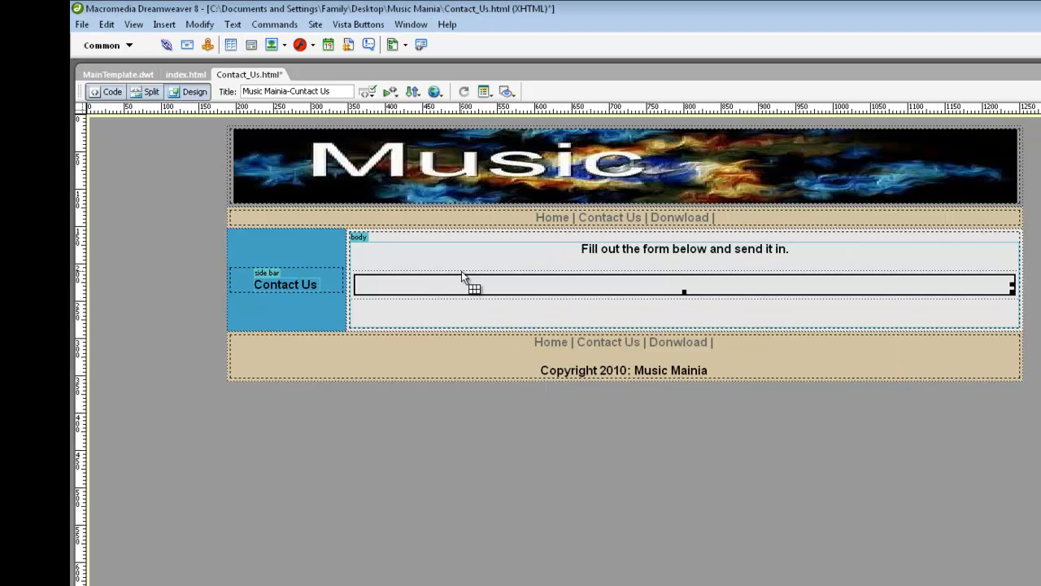
{"action": "left_click", "coordinate": [441, 283]}
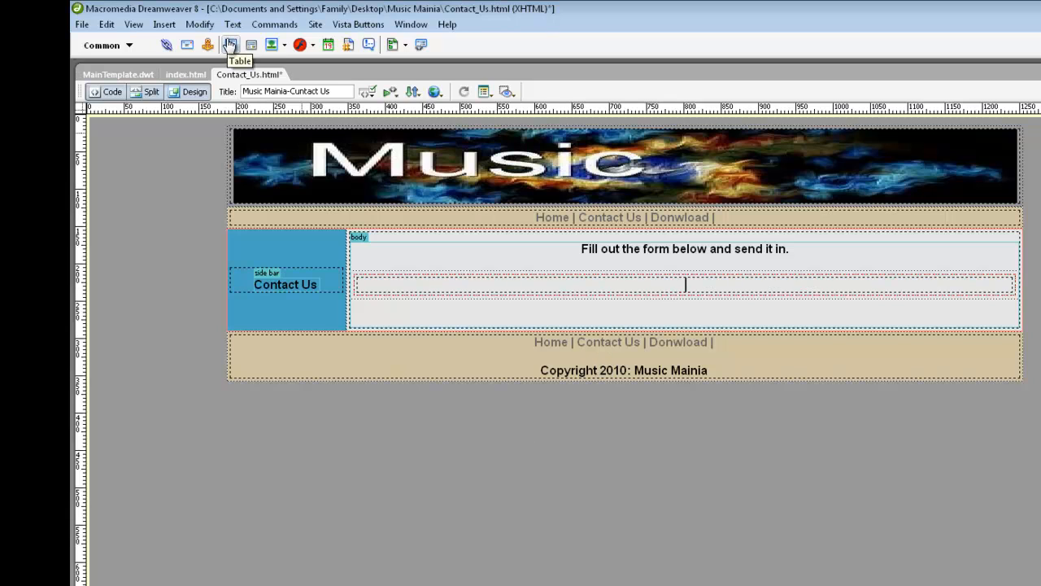
Step: Insert a 4-row, 2-column table inside the form to hold the fields
{"action": "left_click", "coordinate": [230, 45]}
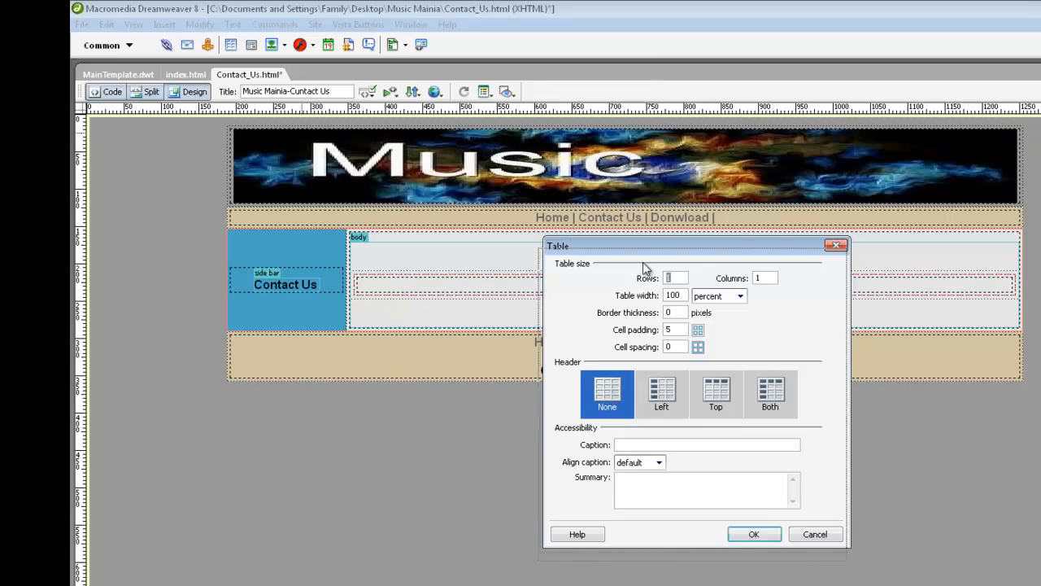
{"action": "left_click_drag", "start_coordinate": [645, 252], "coordinate": [640, 271]}
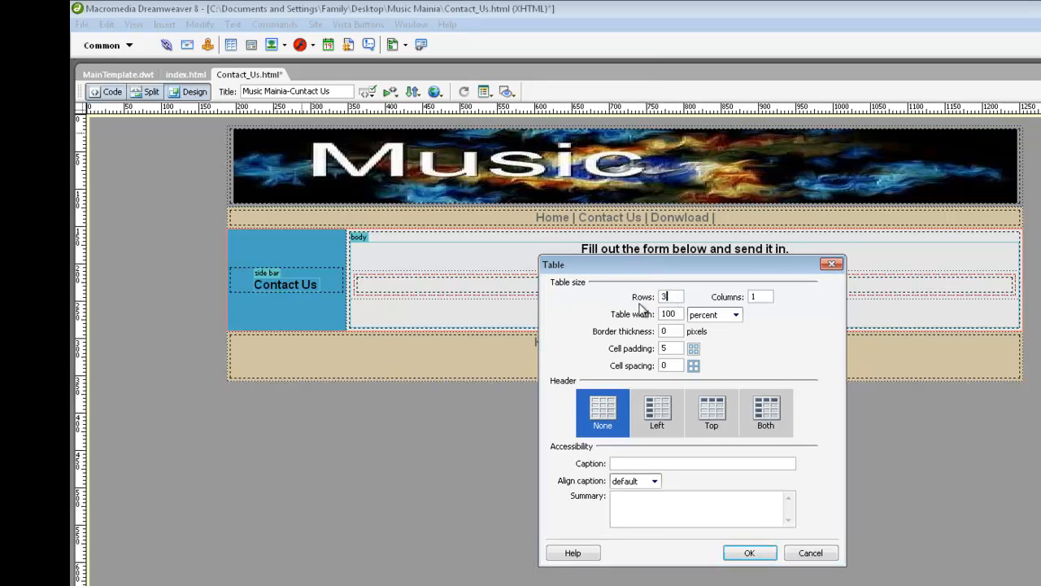
{"action": "key", "text": "Tab"}
{"action": "double_click", "coordinate": [764, 296]}
{"action": "left_click_drag", "start_coordinate": [672, 296], "coordinate": [623, 291]}
{"action": "left_click", "coordinate": [742, 552]}
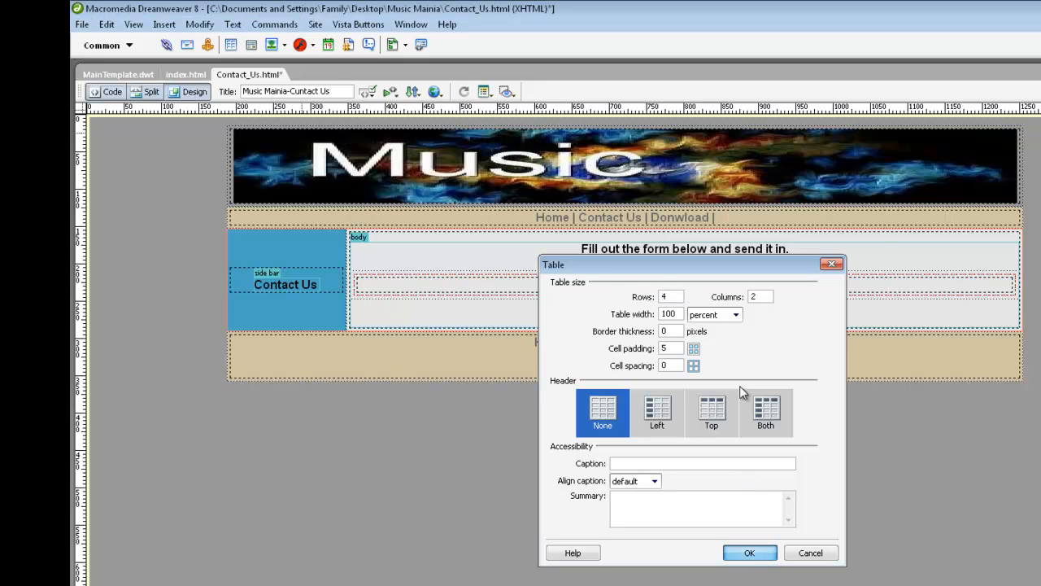
{"action": "left_click", "coordinate": [602, 292]}
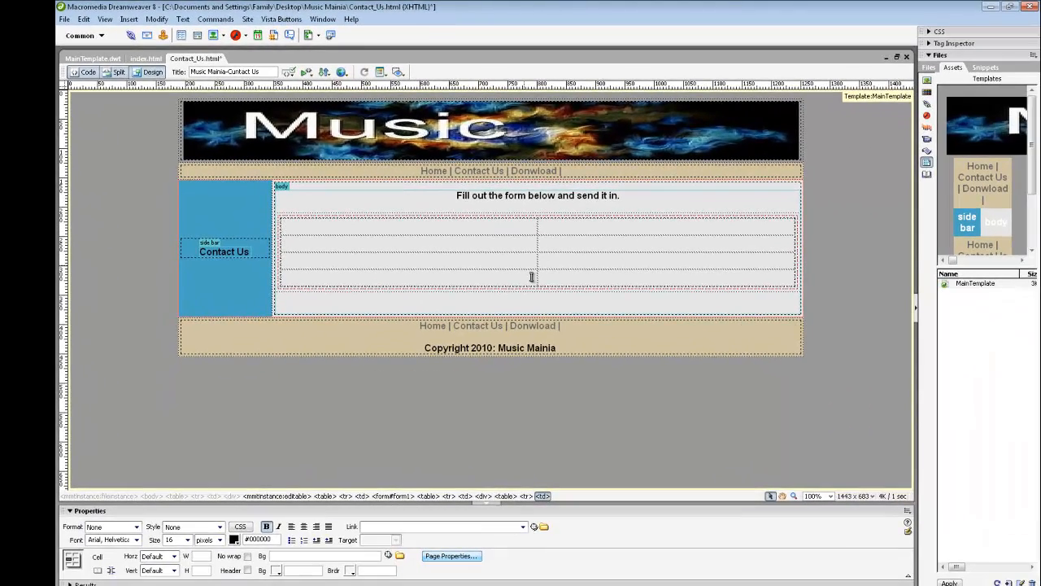
{"action": "left_click", "coordinate": [570, 231]}
{"action": "left_click", "coordinate": [570, 236]}
{"action": "left_click", "coordinate": [541, 241]}
{"action": "left_click", "coordinate": [99, 35]}
{"action": "left_click", "coordinate": [93, 49]}
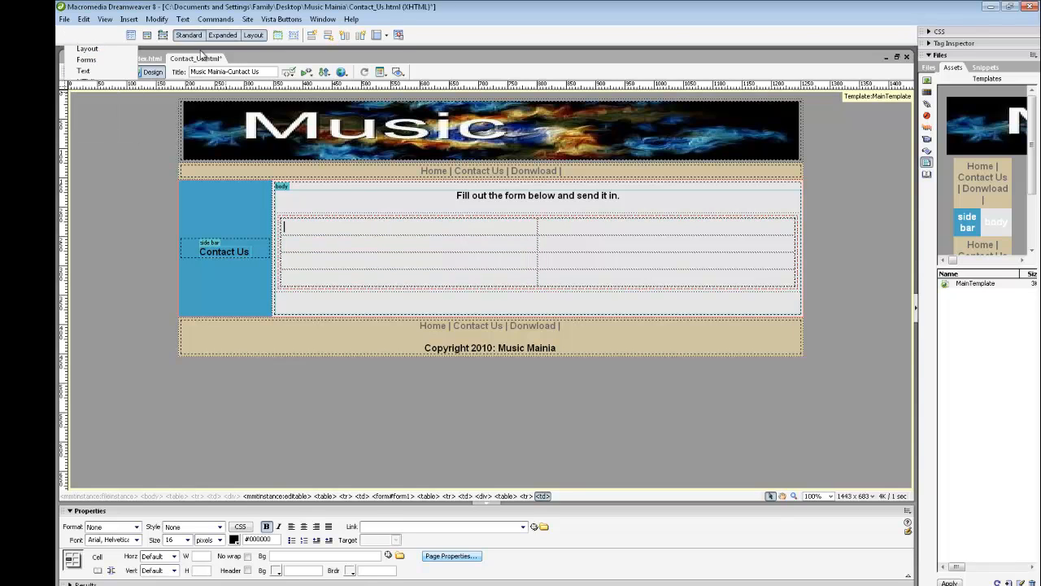
{"action": "left_click", "coordinate": [222, 35]}
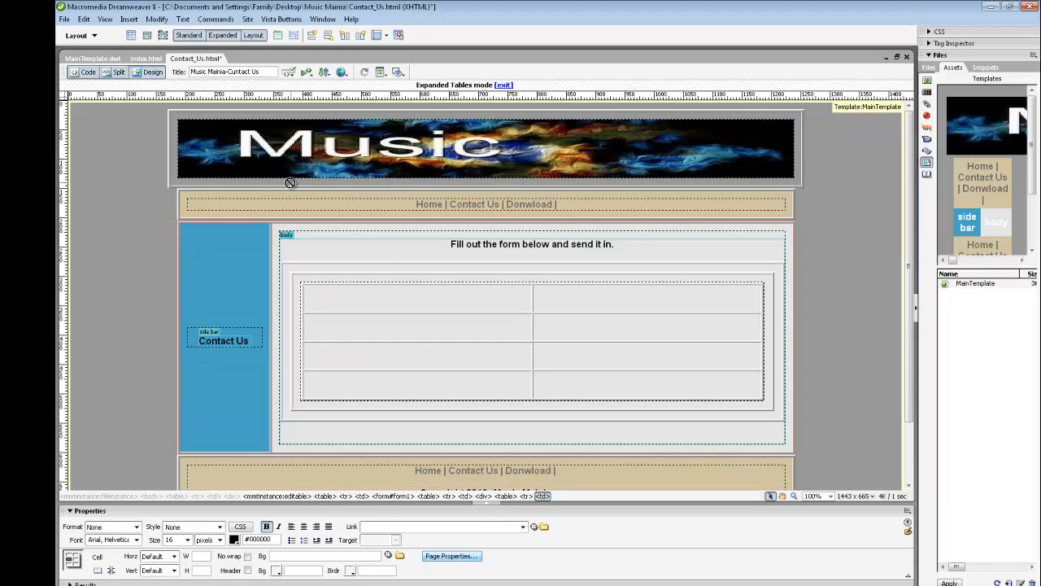
{"action": "left_click", "coordinate": [336, 284]}
{"action": "left_click", "coordinate": [367, 299]}
{"action": "left_click", "coordinate": [360, 280]}
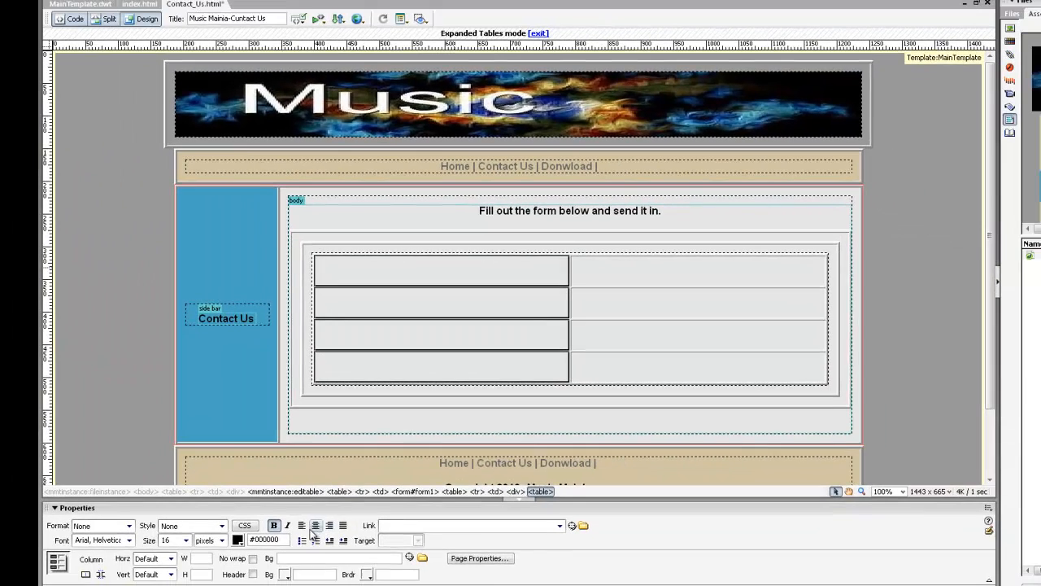
{"action": "left_click", "coordinate": [329, 526]}
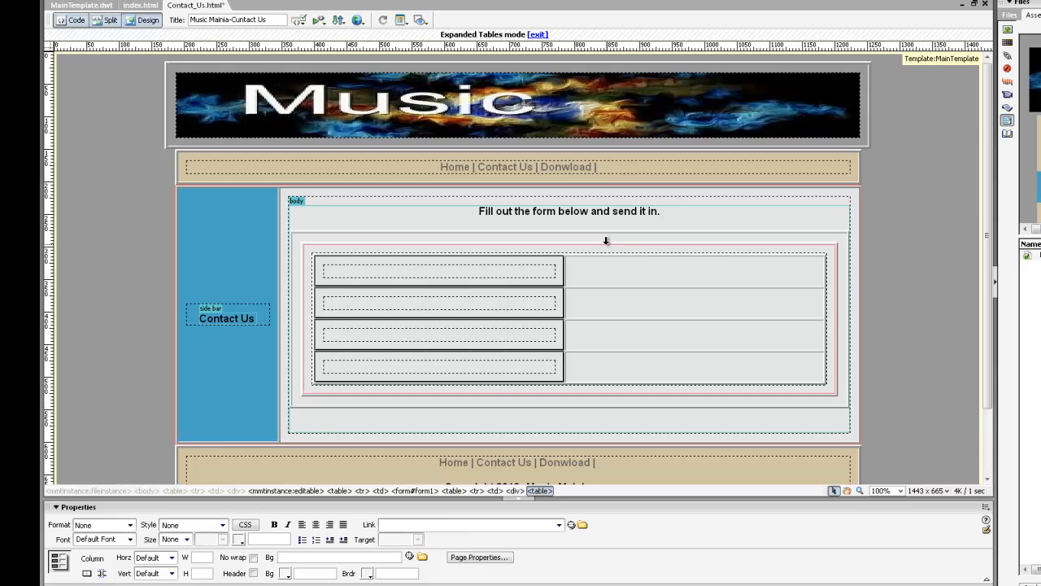
{"action": "left_click", "coordinate": [630, 252]}
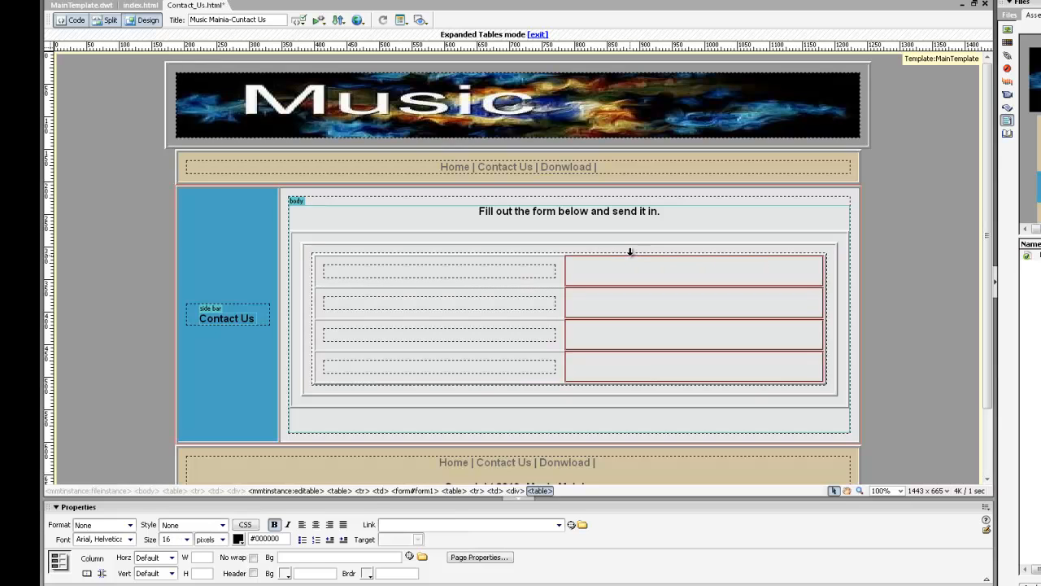
{"action": "left_click", "coordinate": [300, 525]}
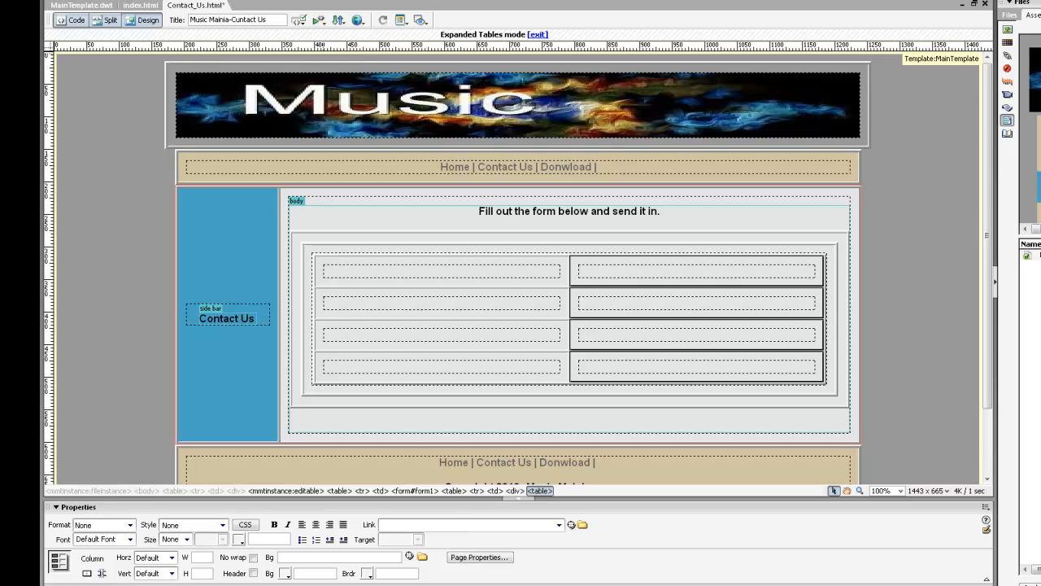
{"action": "key", "text": "F6"}
{"action": "left_click", "coordinate": [458, 296]}
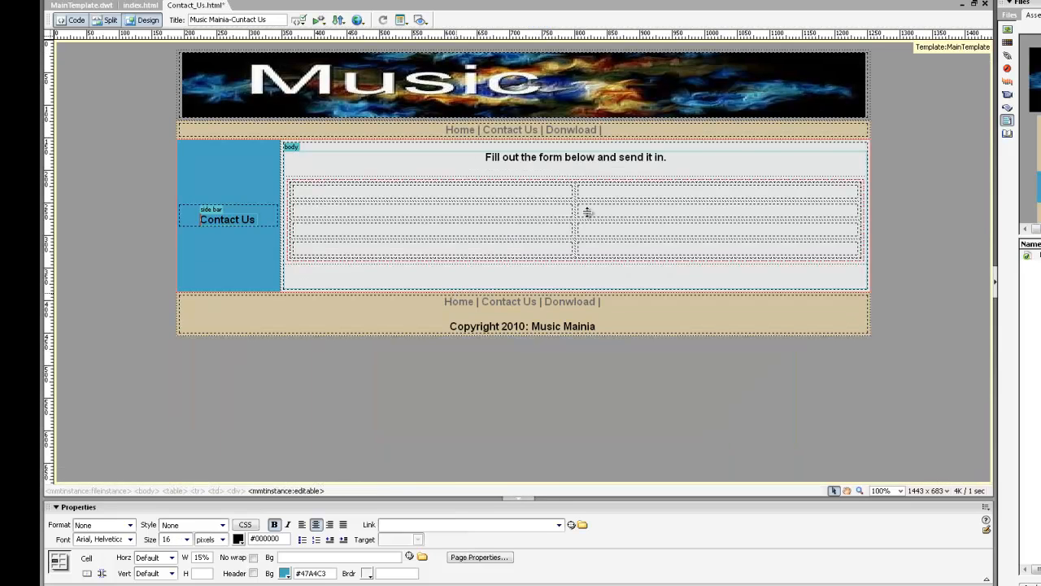
{"action": "left_click", "coordinate": [534, 193]}
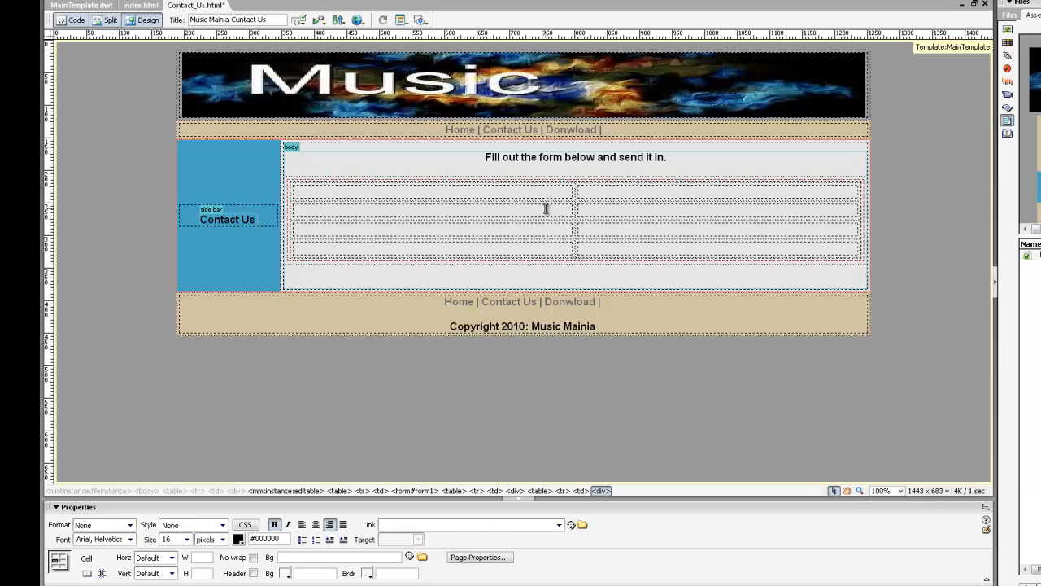
{"action": "left_click", "coordinate": [546, 209]}
{"action": "left_click", "coordinate": [556, 230]}
{"action": "left_click", "coordinate": [599, 248]}
{"action": "left_click", "coordinate": [585, 203]}
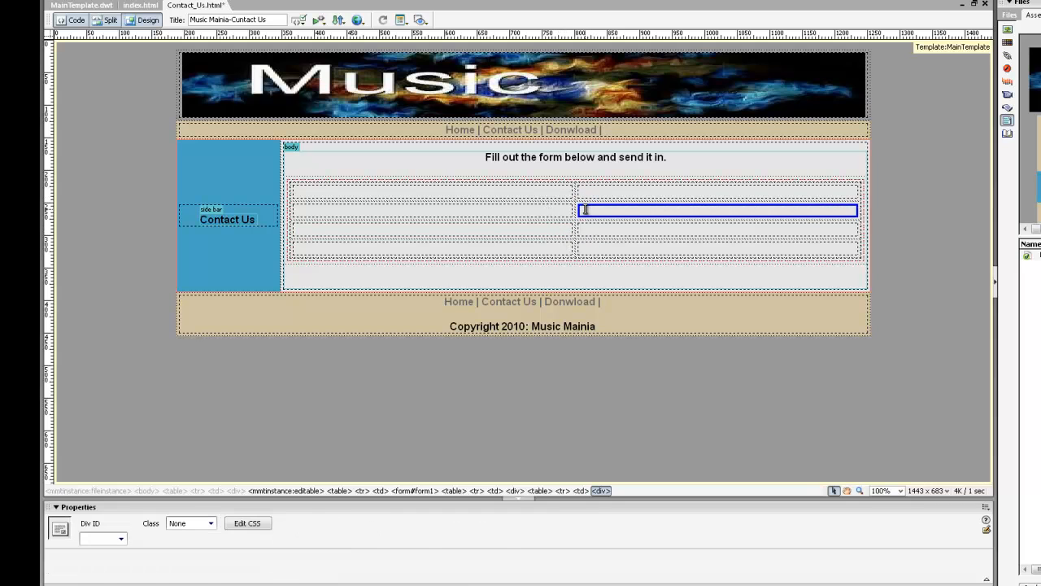
{"action": "left_click", "coordinate": [585, 205]}
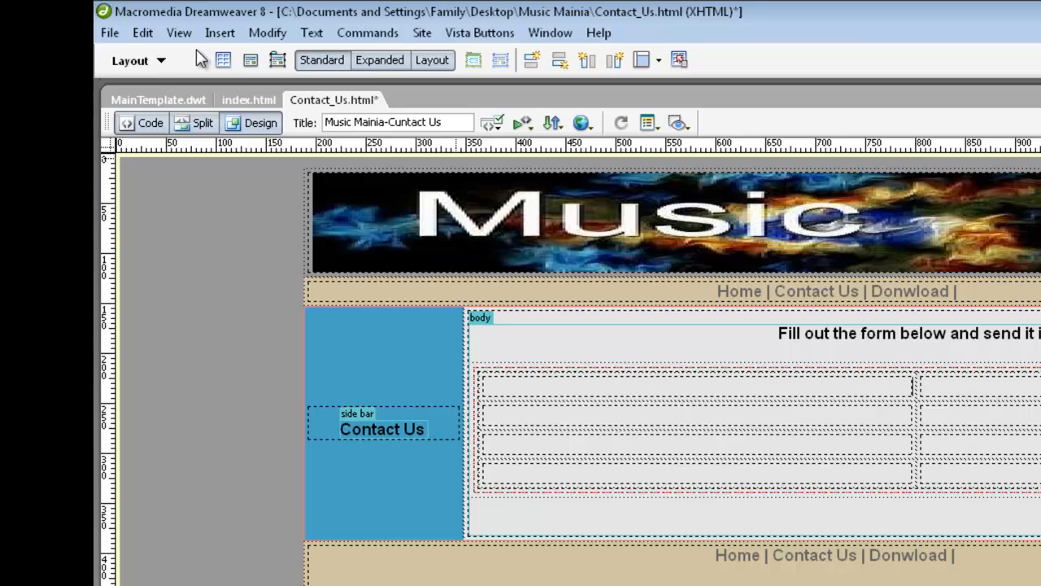
Step: Switch the Insert bar to Forms and insert a text field labelled Name in the first row
{"action": "left_click", "coordinate": [144, 64]}
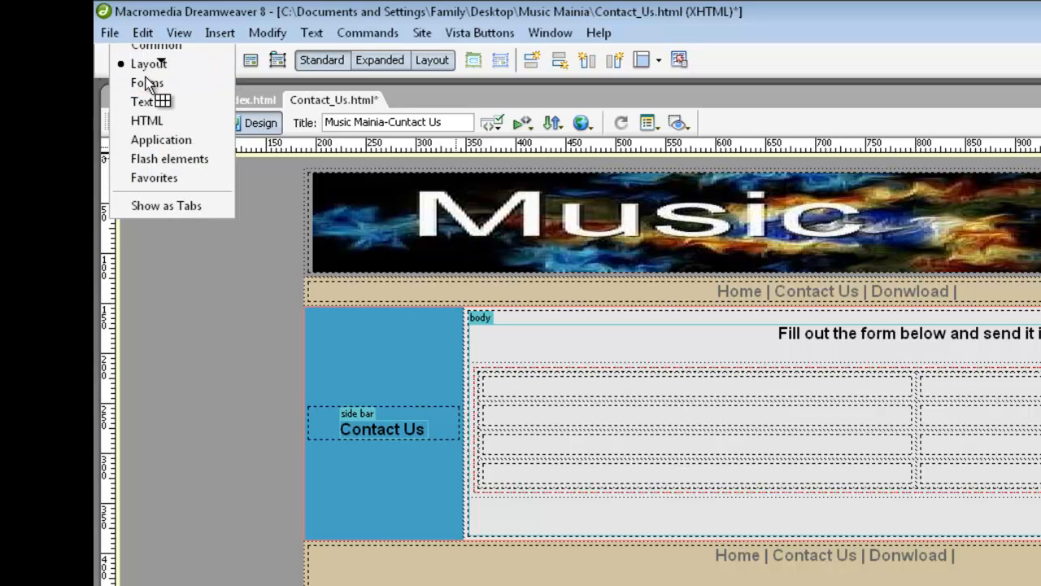
{"action": "left_click", "coordinate": [146, 85]}
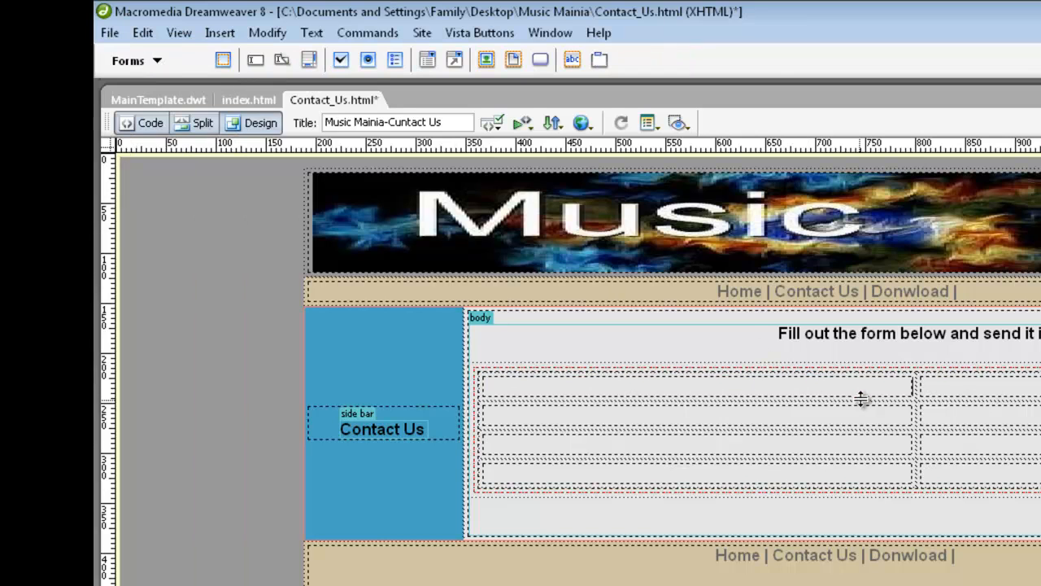
{"action": "left_click", "coordinate": [727, 394]}
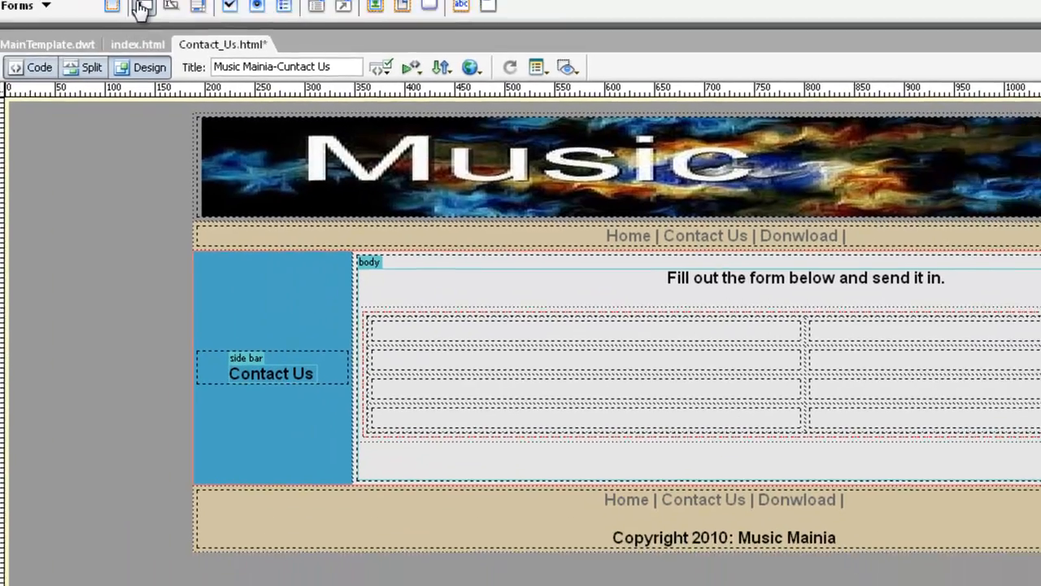
{"action": "left_click", "coordinate": [143, 8]}
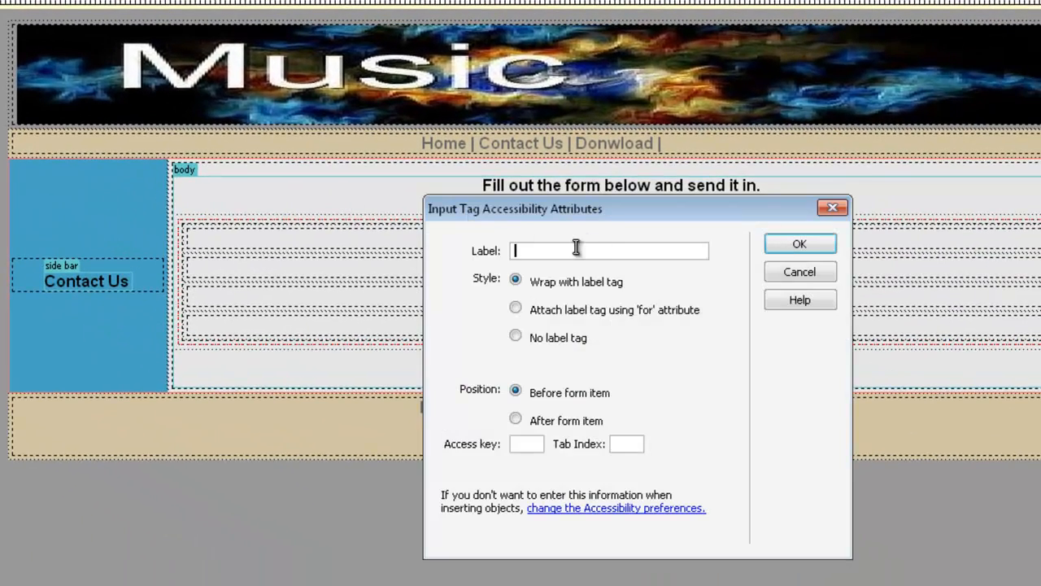
{"action": "type", "text": "Name"}
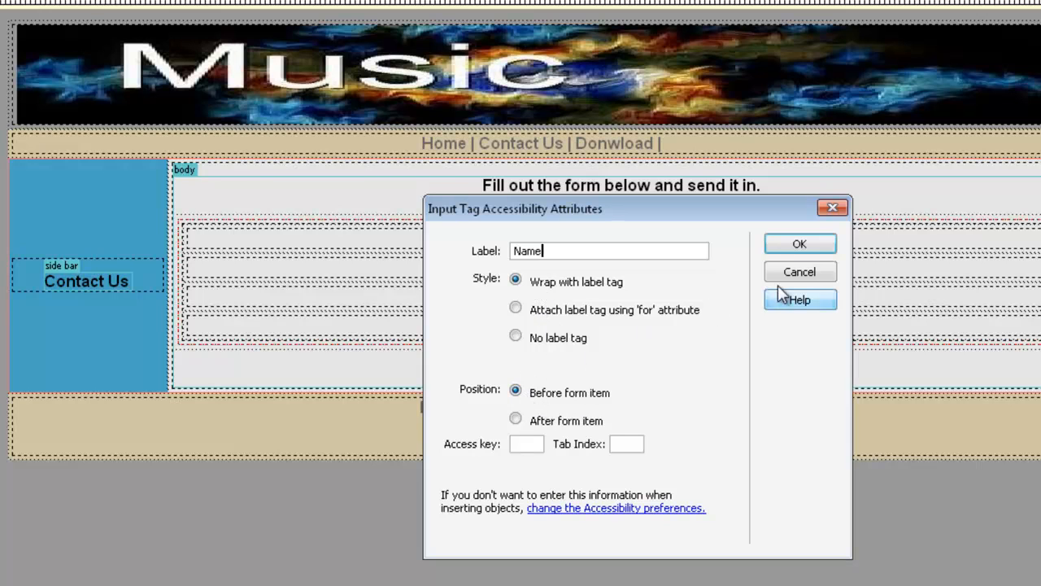
{"action": "left_click", "coordinate": [808, 244]}
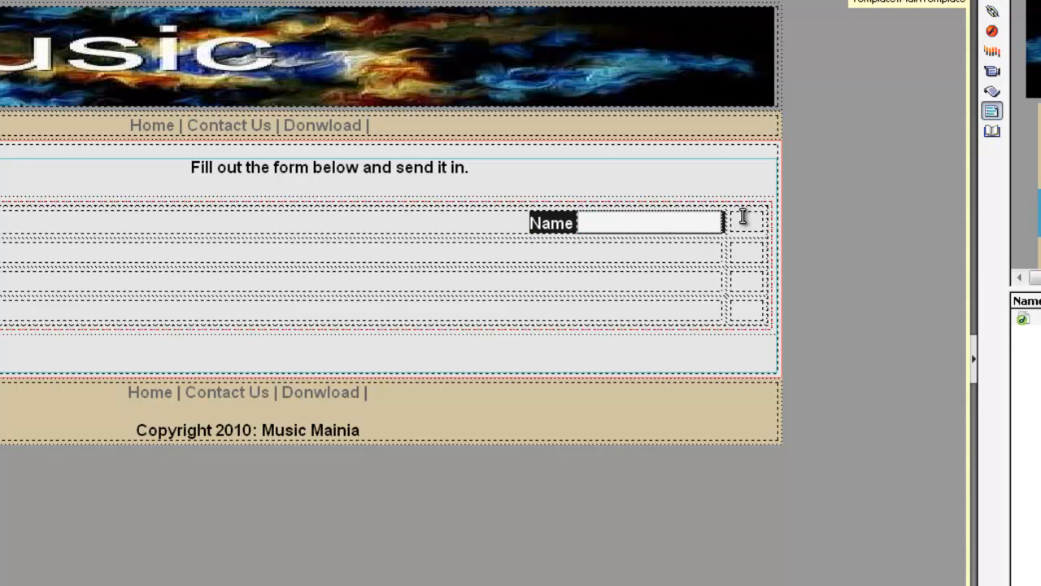
Step: Rename the text field to name and move it into the right-hand cell
{"action": "left_click", "coordinate": [639, 224]}
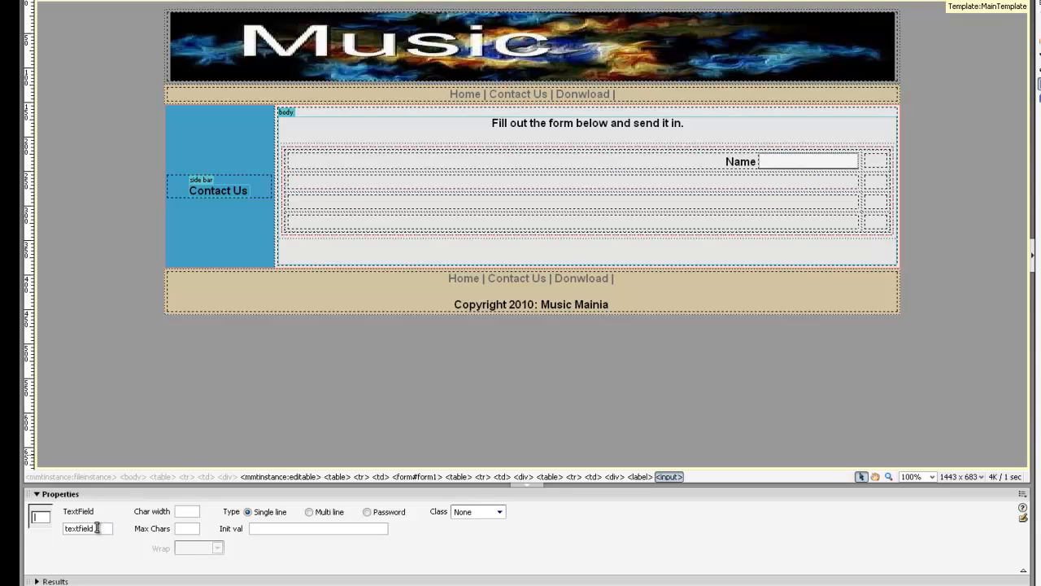
{"action": "left_click_drag", "start_coordinate": [96, 528], "coordinate": [46, 528]}
{"action": "type", "text": "name"}
{"action": "left_click", "coordinate": [798, 163]}
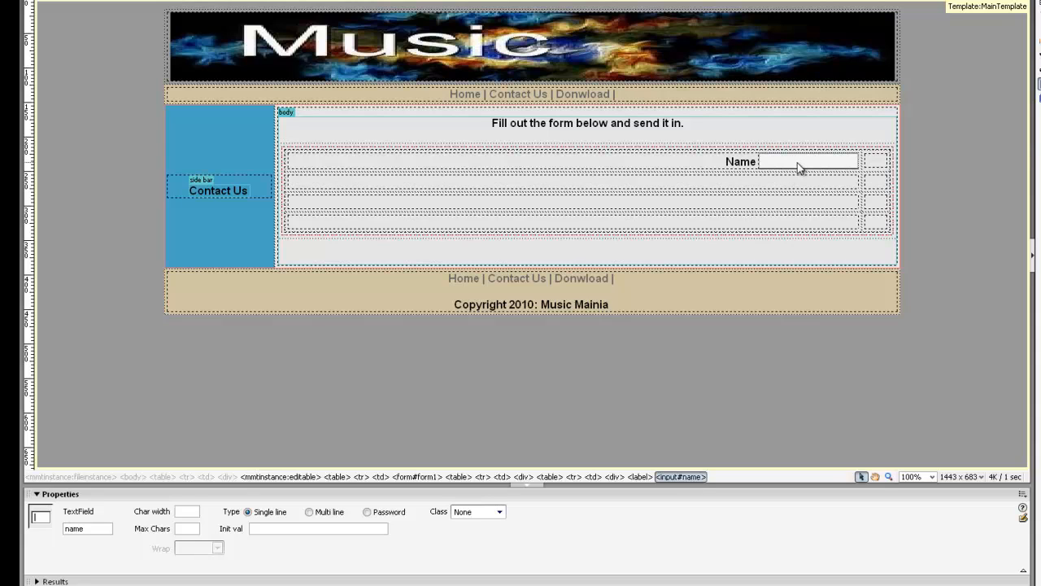
{"action": "left_click_drag", "start_coordinate": [798, 164], "coordinate": [867, 164]}
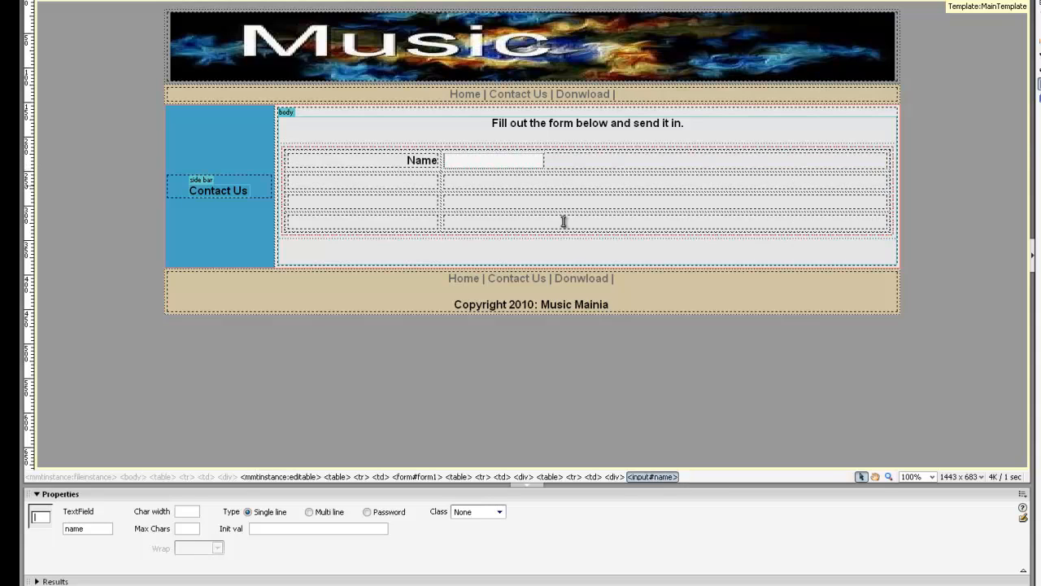
Step: Widen the label column to about half the table, then start a second text field in row two
{"action": "left_click", "coordinate": [440, 179]}
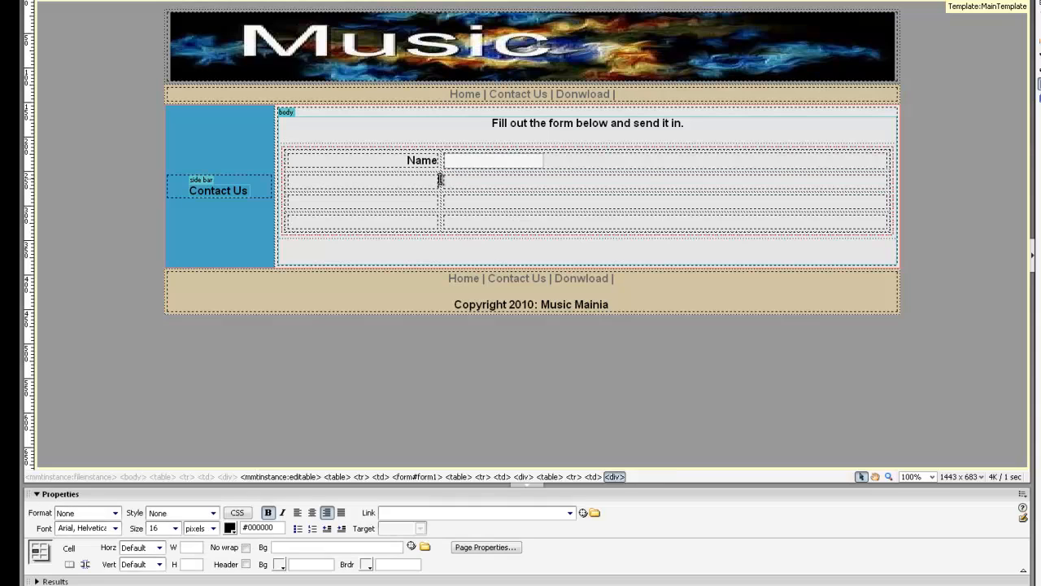
{"action": "left_click_drag", "start_coordinate": [441, 180], "coordinate": [587, 186]}
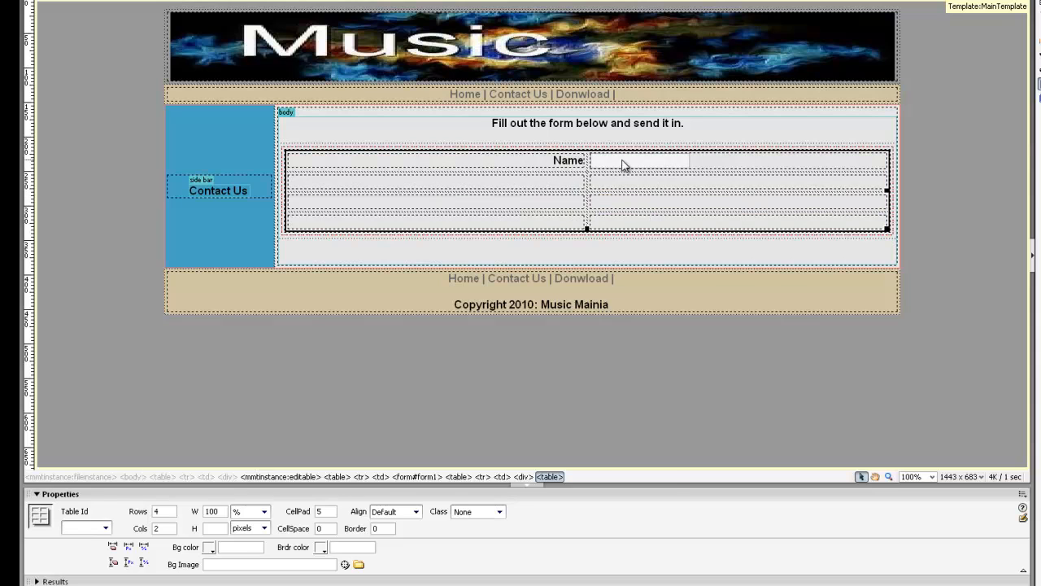
{"action": "left_click", "coordinate": [623, 163]}
{"action": "left_click", "coordinate": [569, 160]}
{"action": "left_click", "coordinate": [618, 166]}
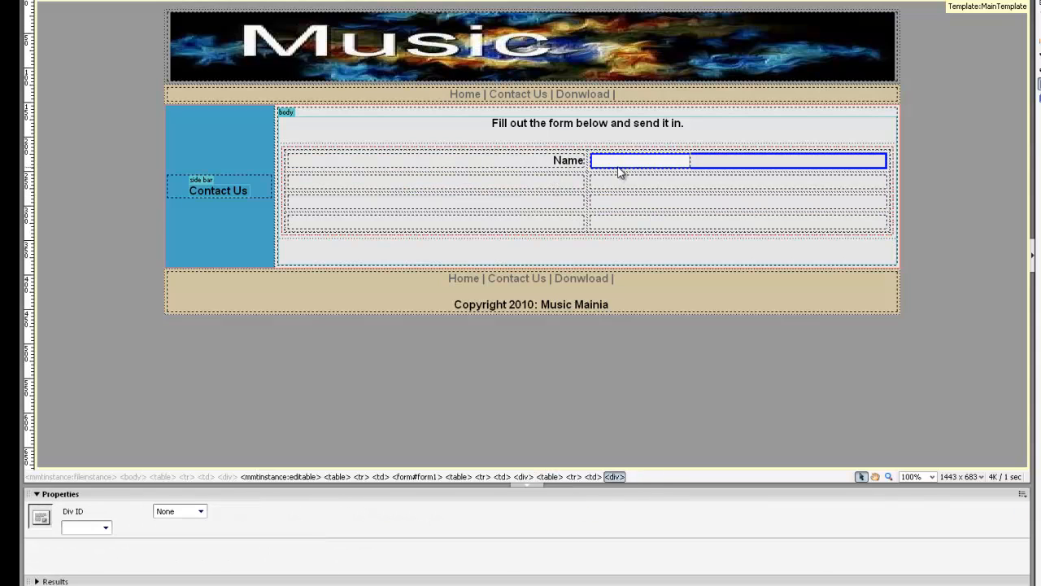
{"action": "left_click", "coordinate": [576, 180]}
{"action": "left_click", "coordinate": [622, 164]}
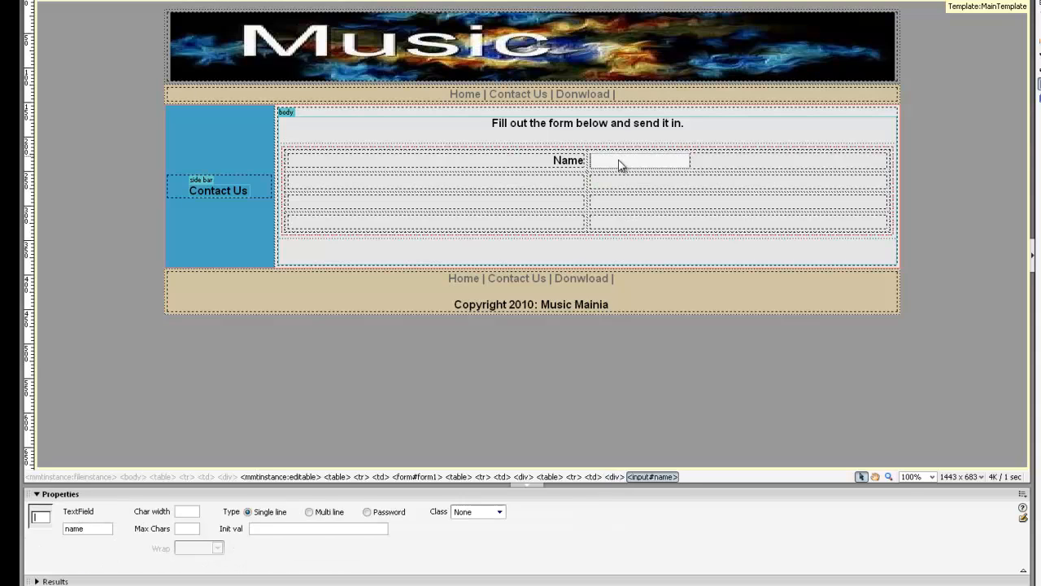
{"action": "left_click", "coordinate": [561, 182]}
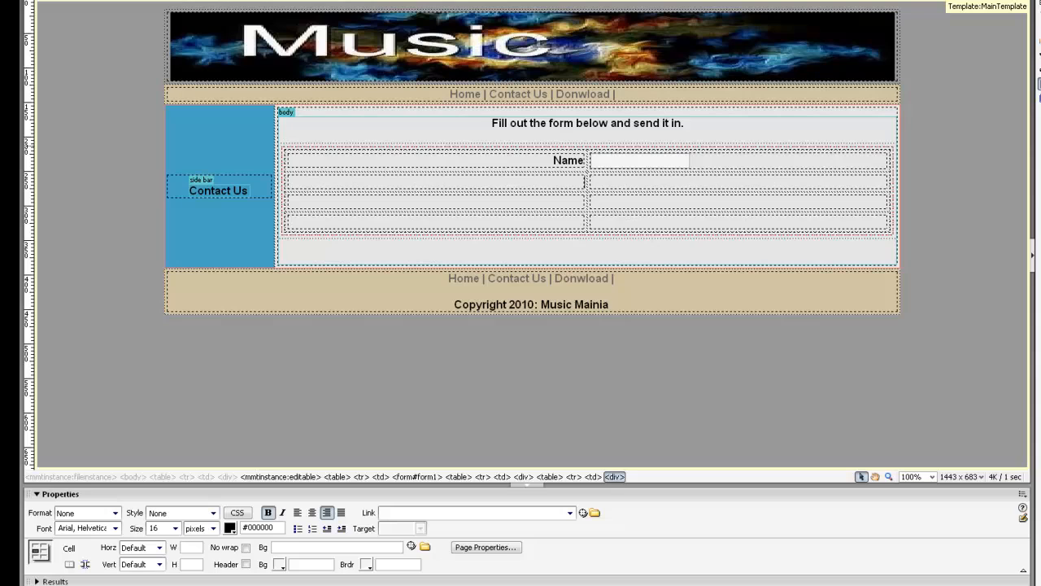
{"action": "left_click", "coordinate": [97, 1]}
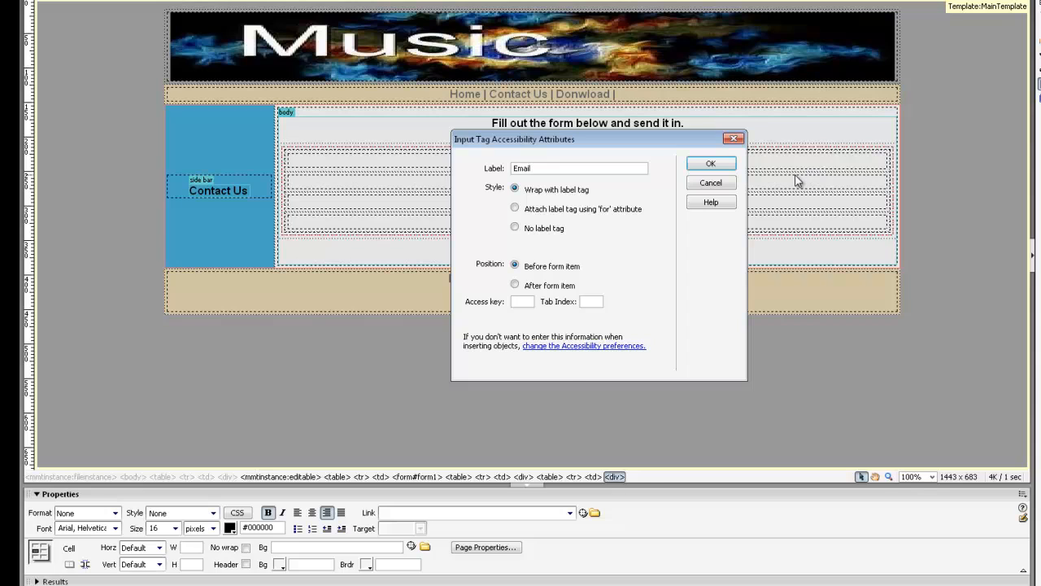
Step: Insert the Email-labelled field, name it email, and move it into the right-hand cell
{"action": "left_click", "coordinate": [711, 163]}
{"action": "left_click_drag", "start_coordinate": [548, 185], "coordinate": [248, 364]}
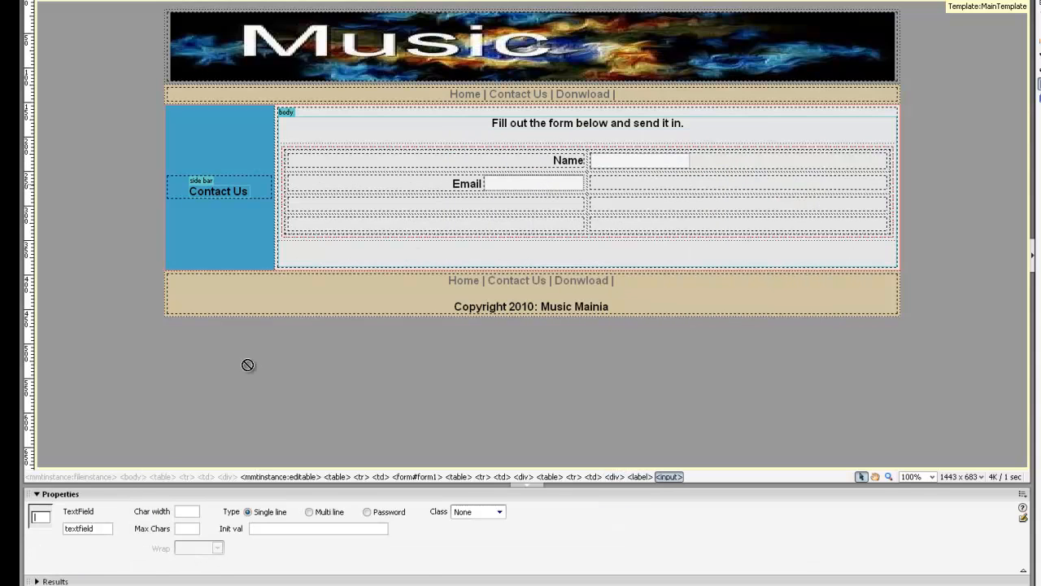
{"action": "double_click", "coordinate": [104, 528]}
{"action": "type", "text": "email"}
{"action": "key", "text": "Return"}
{"action": "left_click", "coordinate": [610, 190]}
{"action": "left_click_drag", "start_coordinate": [613, 183], "coordinate": [612, 184]}
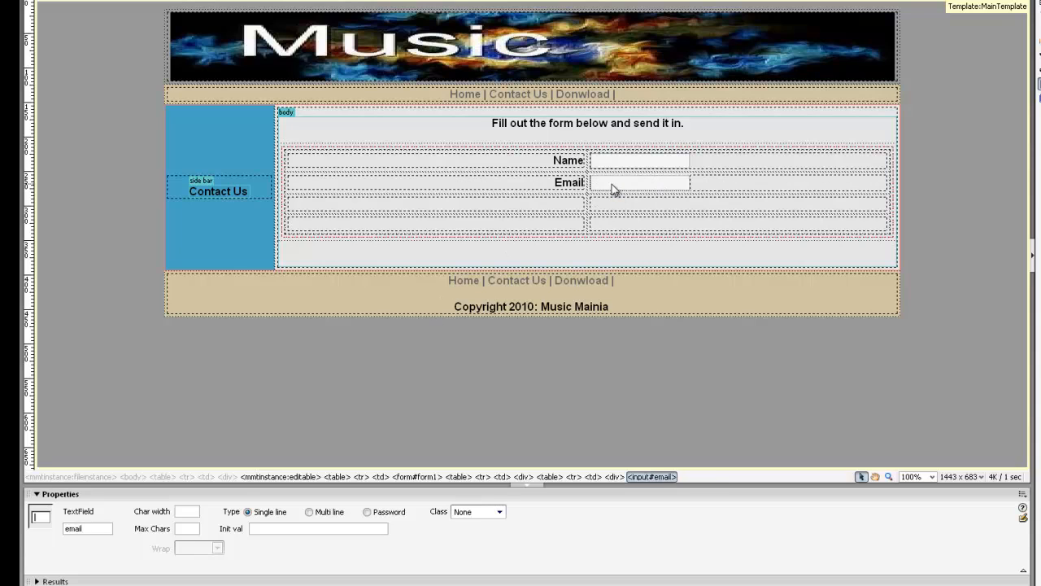
{"action": "left_click", "coordinate": [576, 204]}
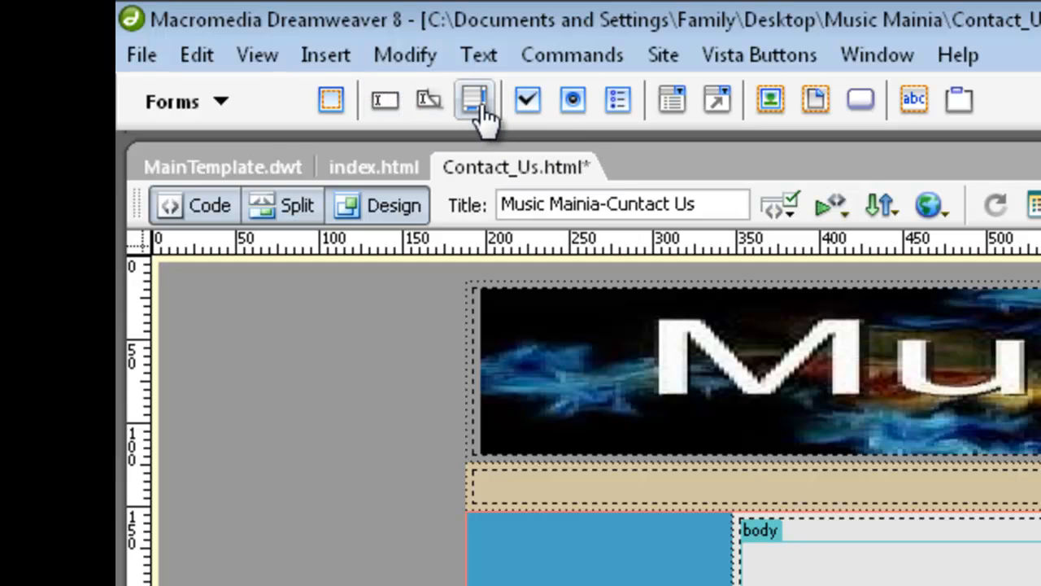
Step: Insert a multi-line text area labelled Comments in the third row
{"action": "left_click", "coordinate": [476, 102]}
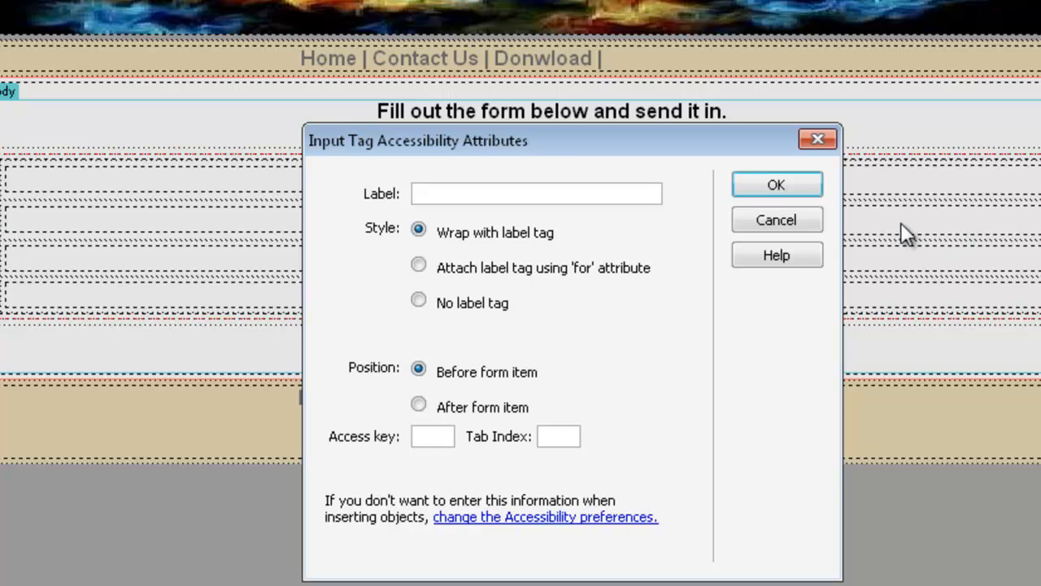
{"action": "left_click_drag", "start_coordinate": [728, 150], "coordinate": [995, 243]}
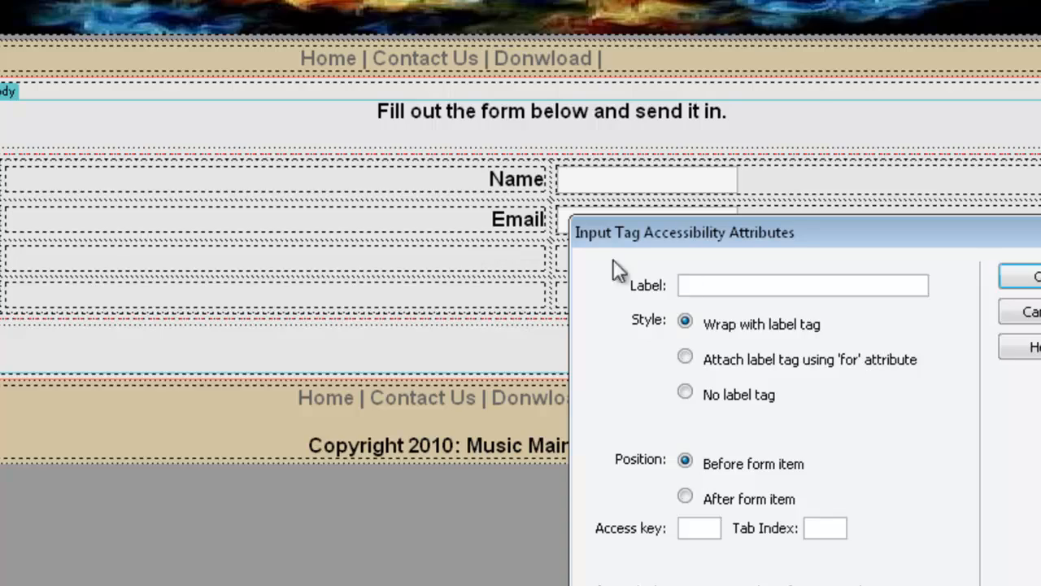
{"action": "type", "text": "Comments"}
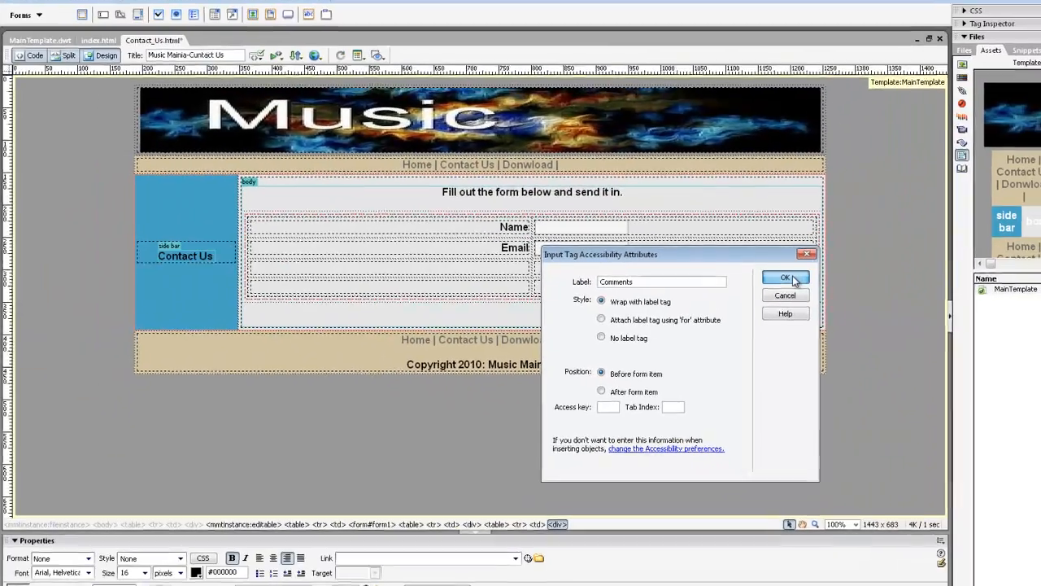
{"action": "key", "text": "Return"}
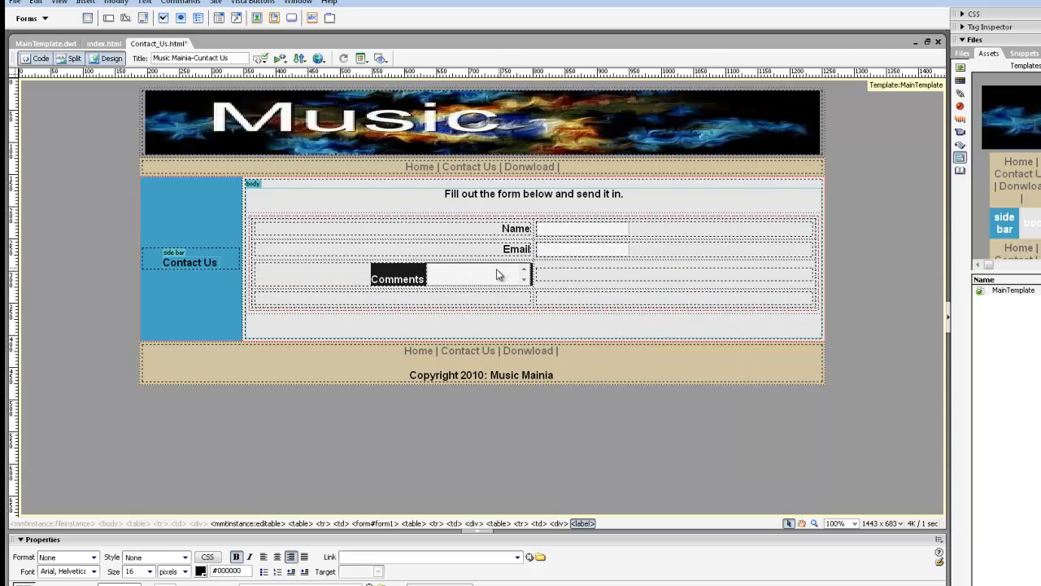
Step: Name the text area comments and move it into the cell beside its label
{"action": "left_click", "coordinate": [497, 270]}
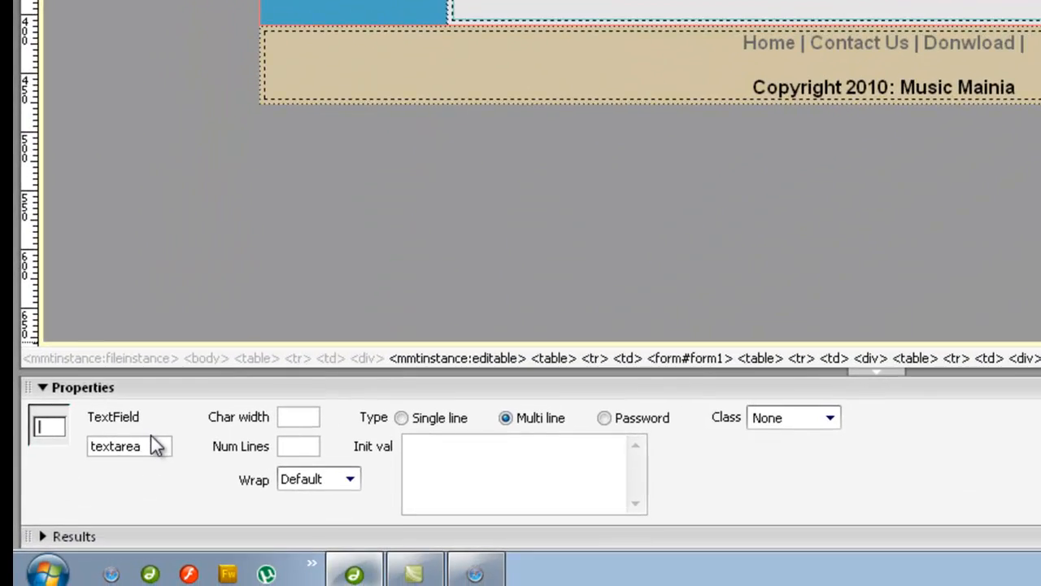
{"action": "left_click", "coordinate": [79, 571]}
{"action": "left_click_drag", "start_coordinate": [150, 441], "coordinate": [12, 446]}
{"action": "type", "text": "comme"}
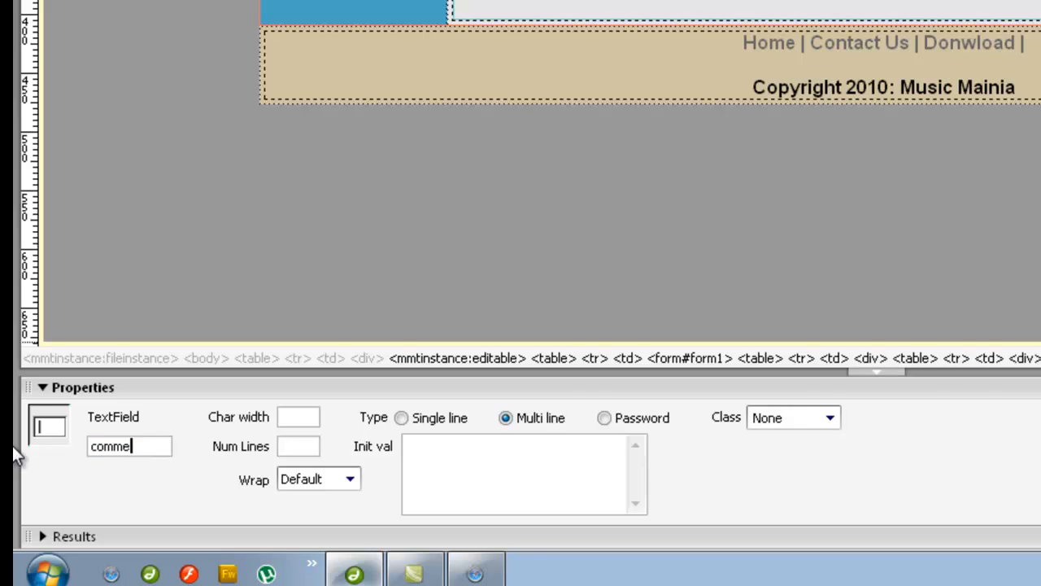
{"action": "type", "text": "nts"}
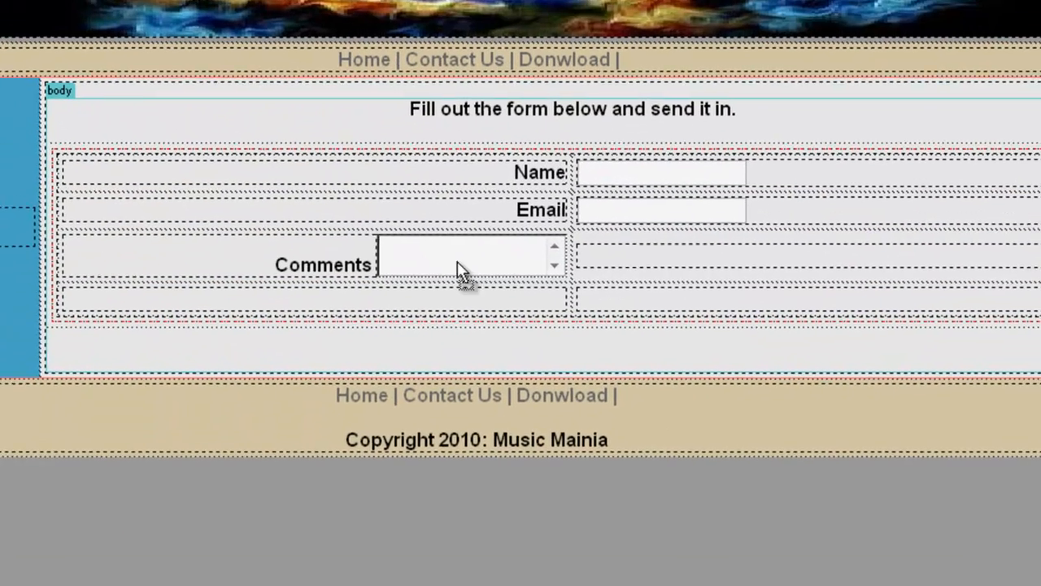
{"action": "left_click", "coordinate": [612, 268]}
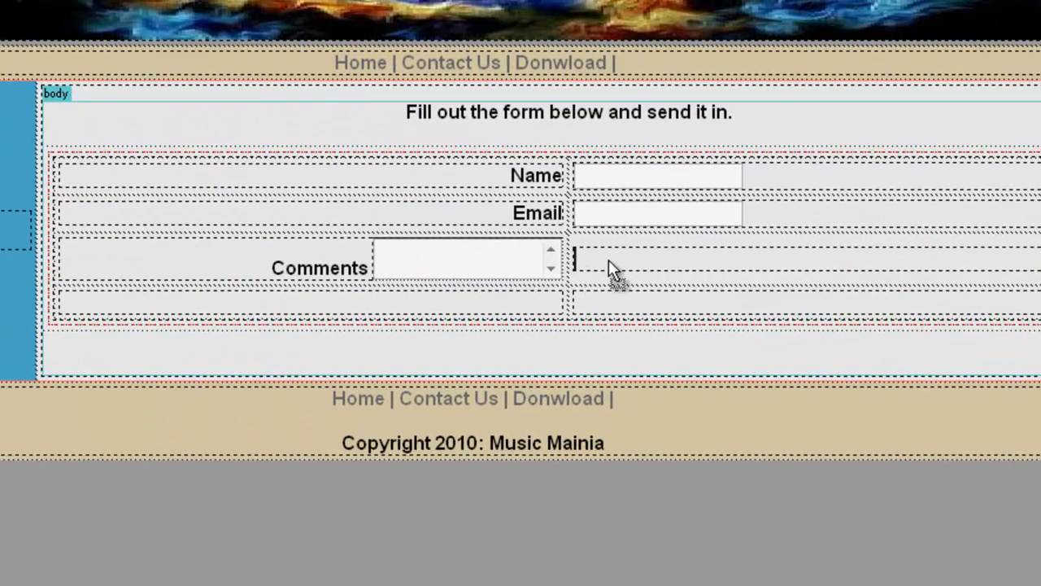
{"action": "left_click_drag", "start_coordinate": [608, 260], "coordinate": [607, 262]}
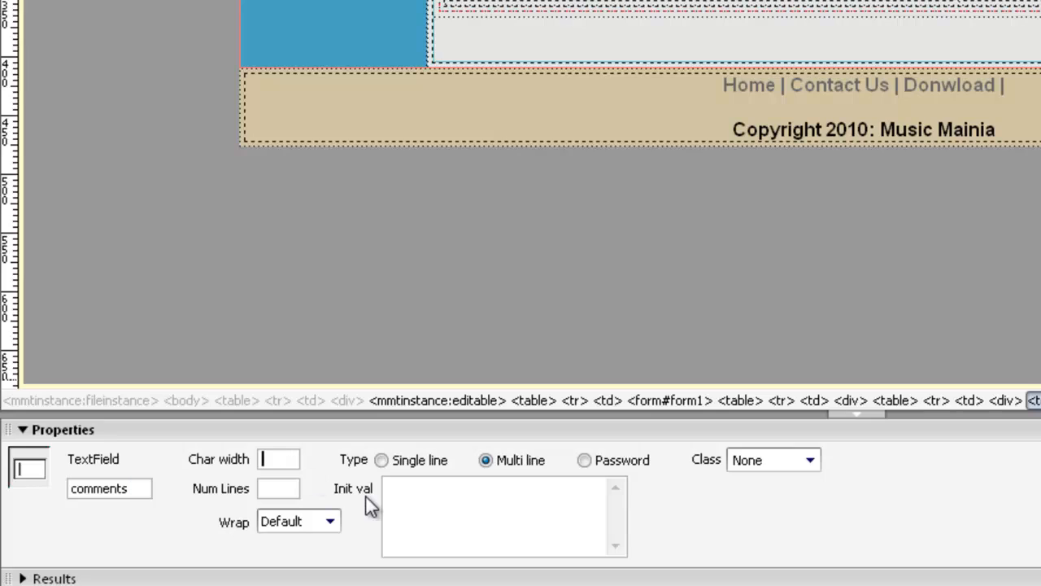
Step: Size the Comments text area to 30 characters wide by 5 lines
{"action": "type", "text": "30"}
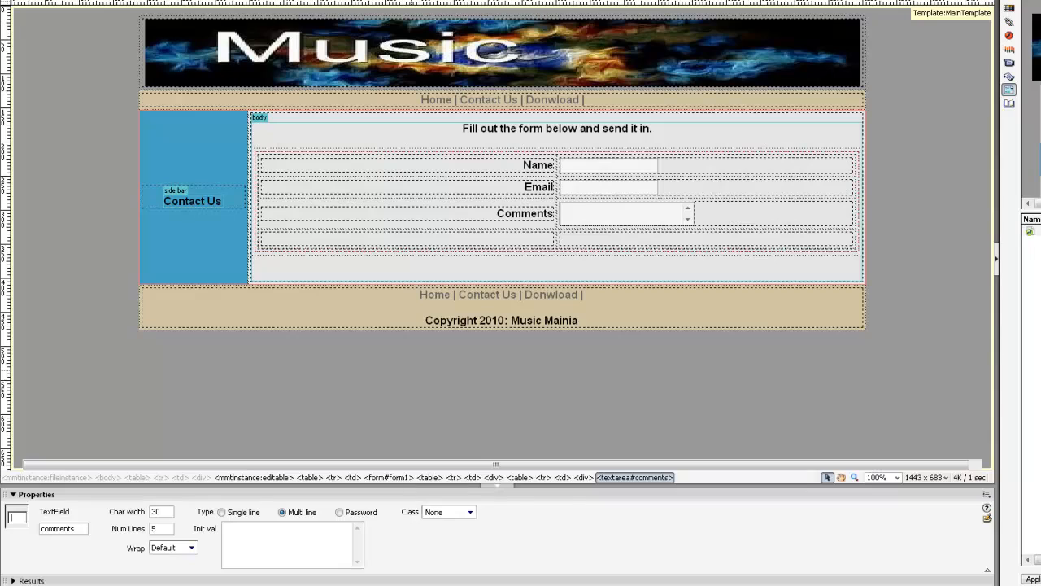
{"action": "key", "text": "Return"}
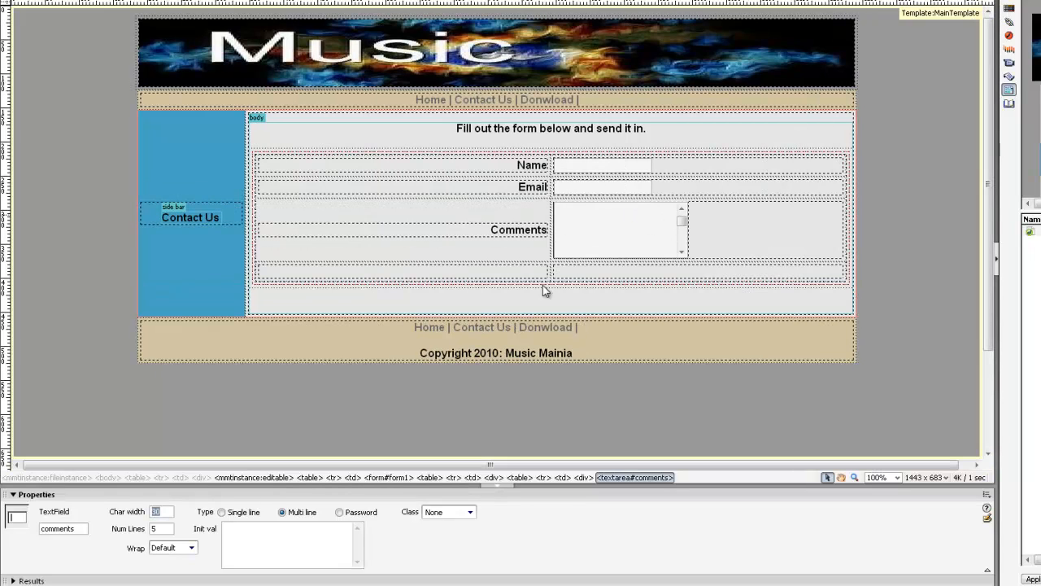
{"action": "left_click", "coordinate": [622, 246]}
{"action": "left_click", "coordinate": [544, 274]}
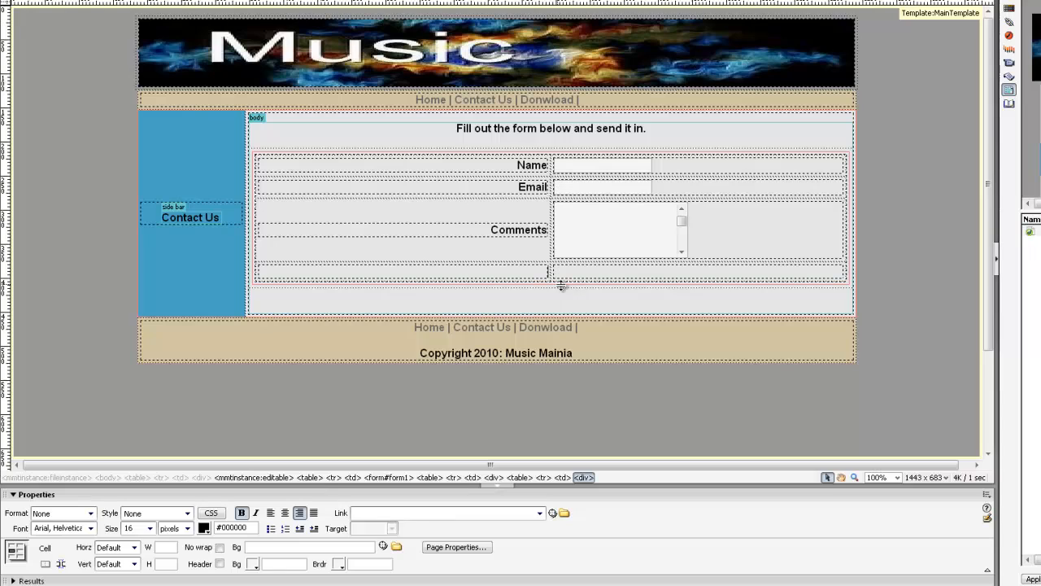
{"action": "left_click", "coordinate": [561, 271]}
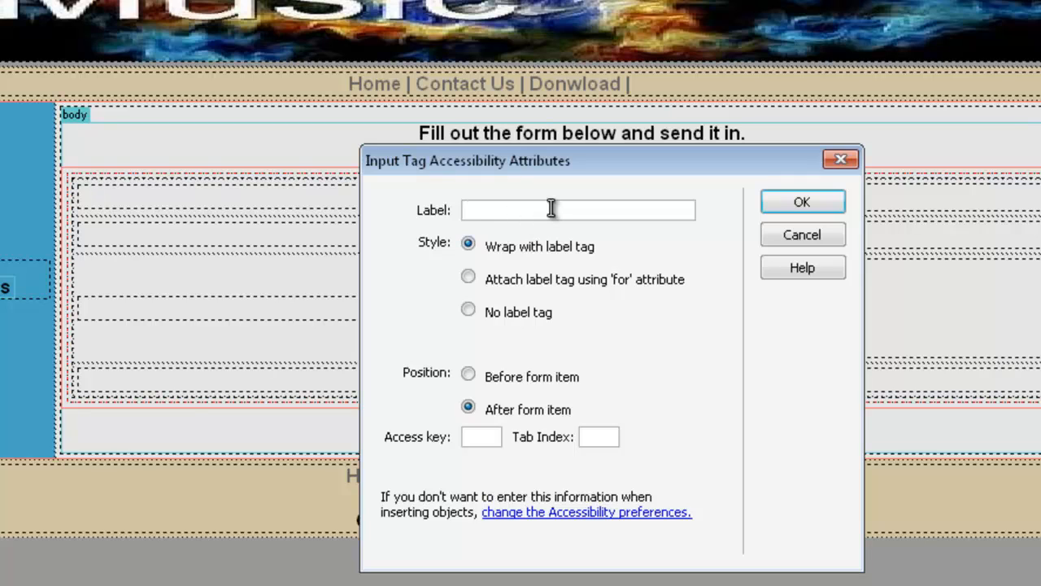
Step: Insert a checkbox labelled 'Would you like to subscribe to our FREE Newsletter' in the last row
{"action": "type", "text": "Would you like to subscri"}
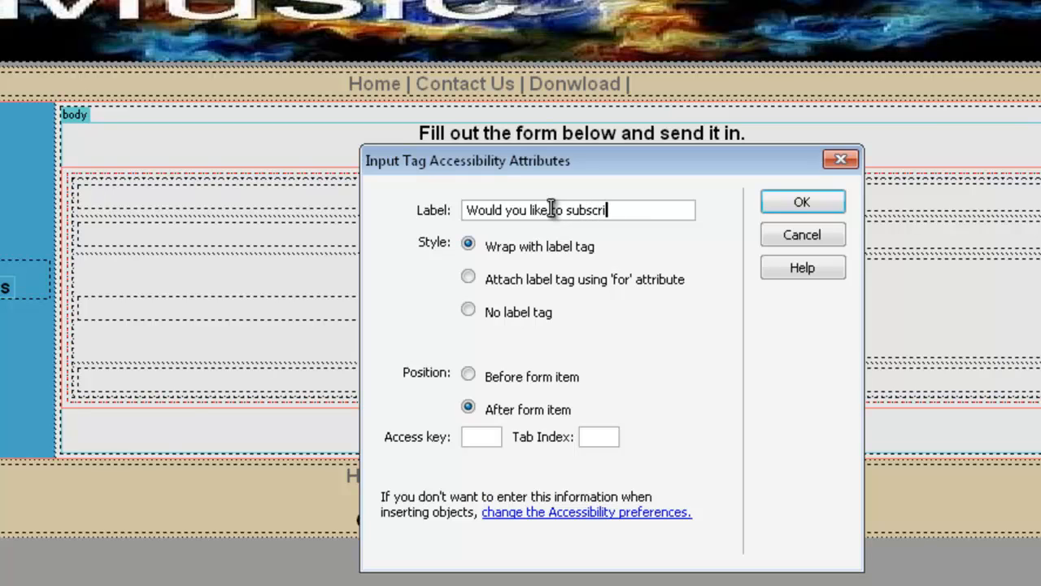
{"action": "type", "text": "be to our FREE "}
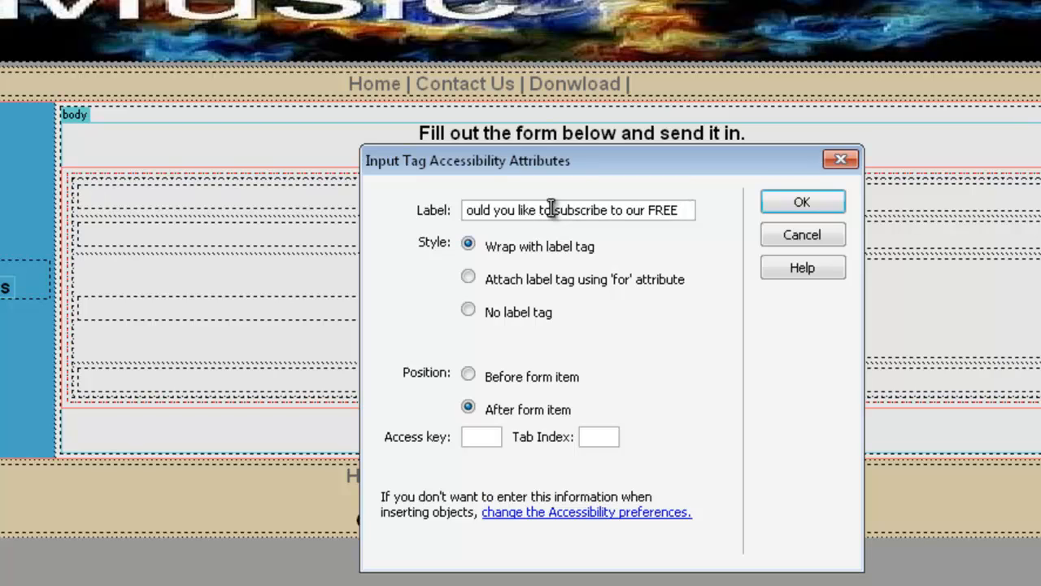
{"action": "type", "text": "new"}
{"action": "key", "text": "BackSpace"}
{"action": "key", "text": "BackSpace"}
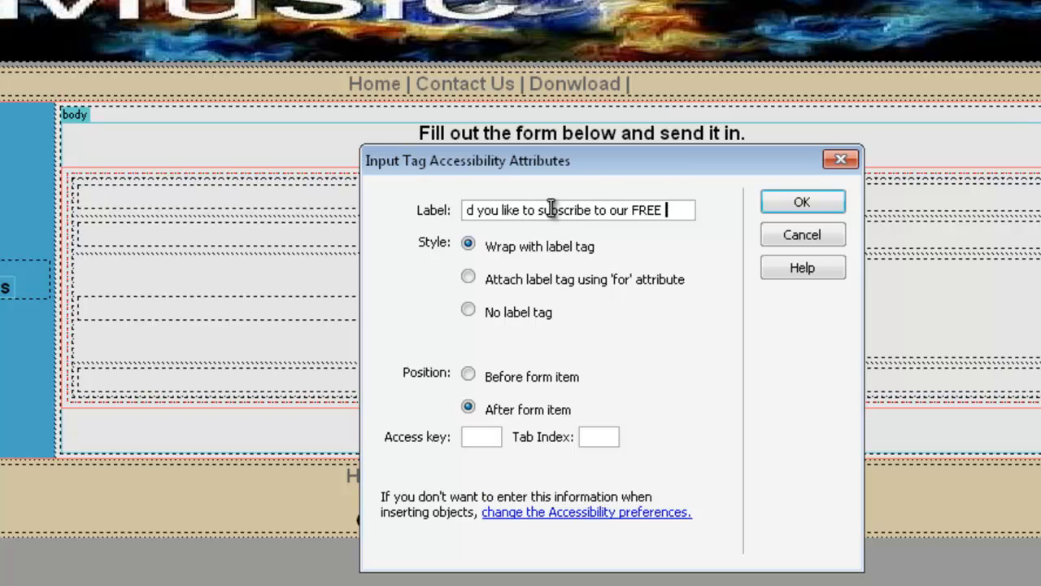
{"action": "type", "text": "Newslette"}
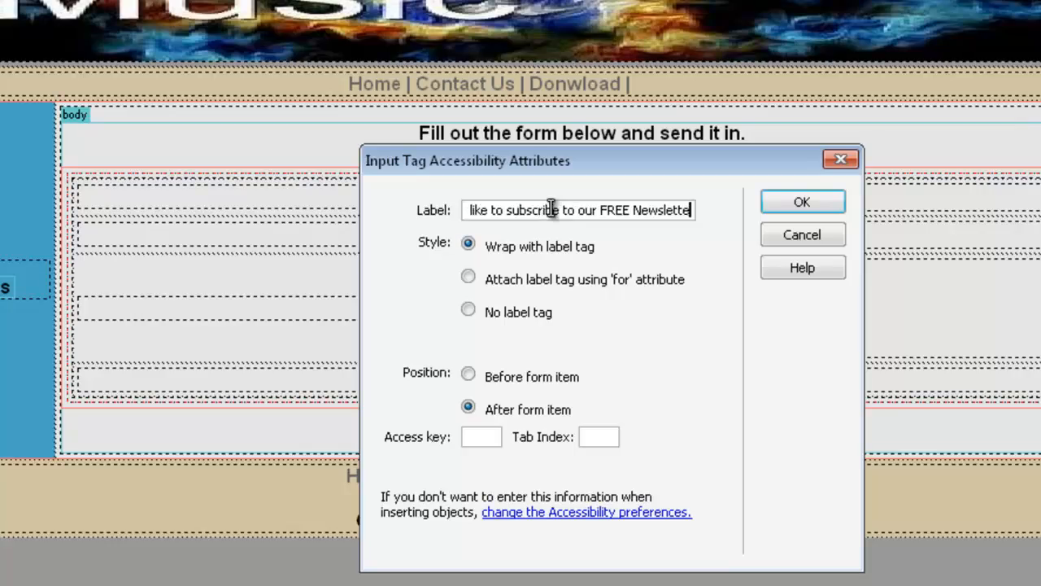
{"action": "type", "text": "r"}
{"action": "left_click", "coordinate": [802, 202]}
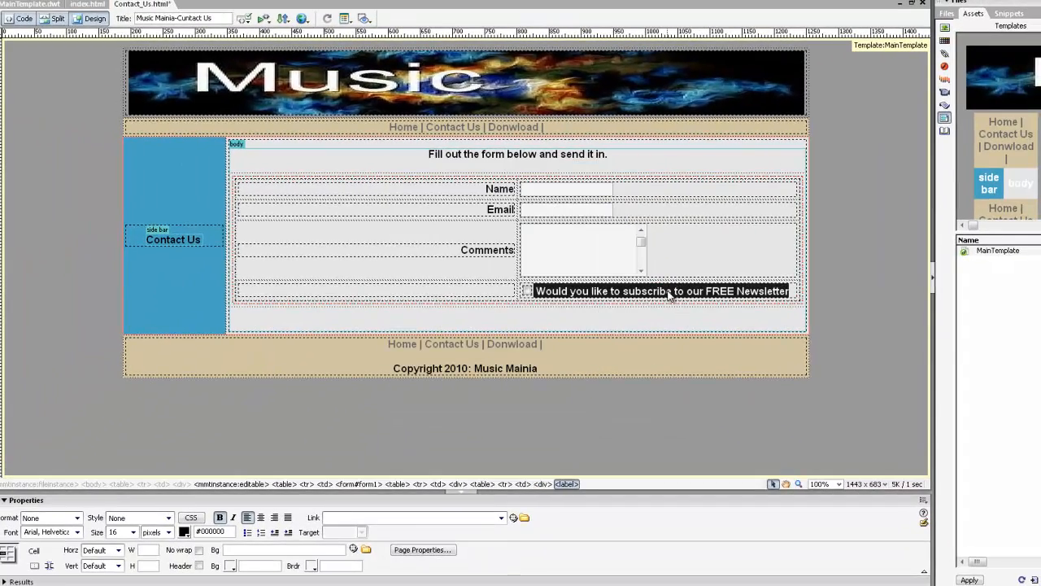
Step: Move the newsletter question text into the left cell before the checkbox
{"action": "left_click", "coordinate": [535, 309]}
{"action": "left_click_drag", "start_coordinate": [537, 291], "coordinate": [795, 290]}
{"action": "left_click_drag", "start_coordinate": [675, 295], "coordinate": [514, 294]}
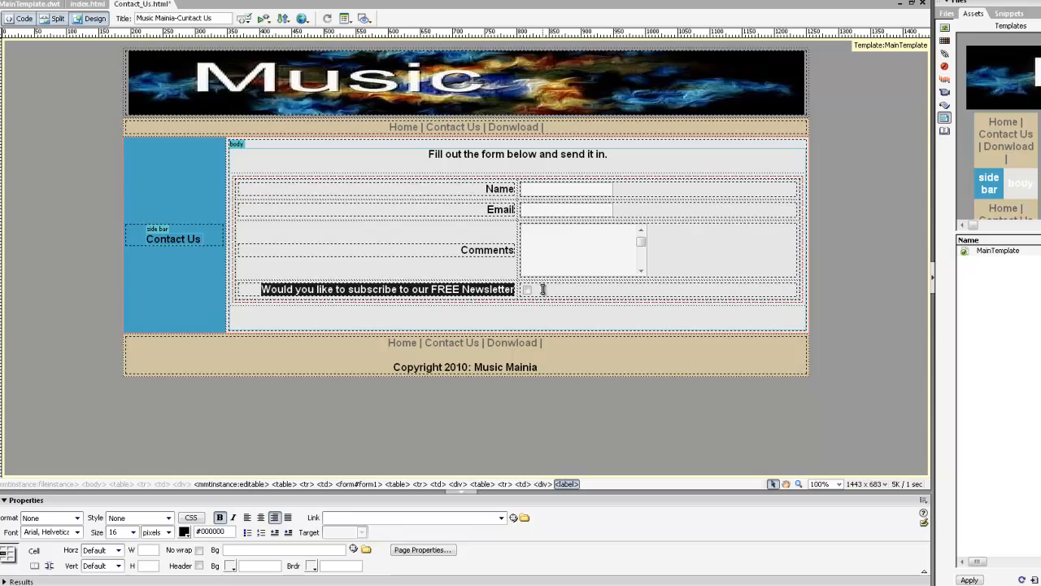
{"action": "left_click", "coordinate": [543, 290]}
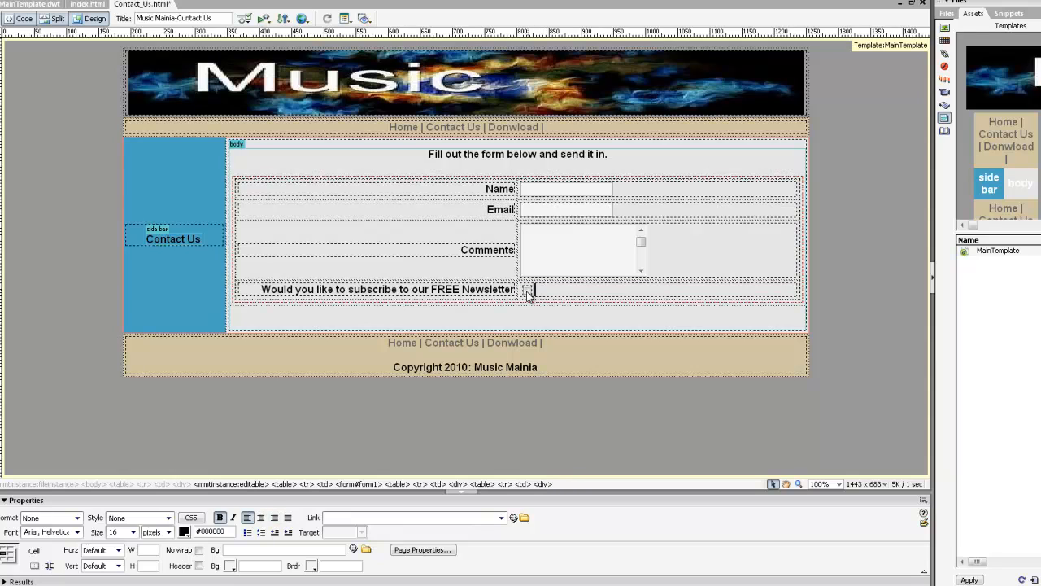
Step: Name the checkbox Subscribe and set its checked value to yes
{"action": "left_click_drag", "start_coordinate": [529, 291], "coordinate": [544, 286]}
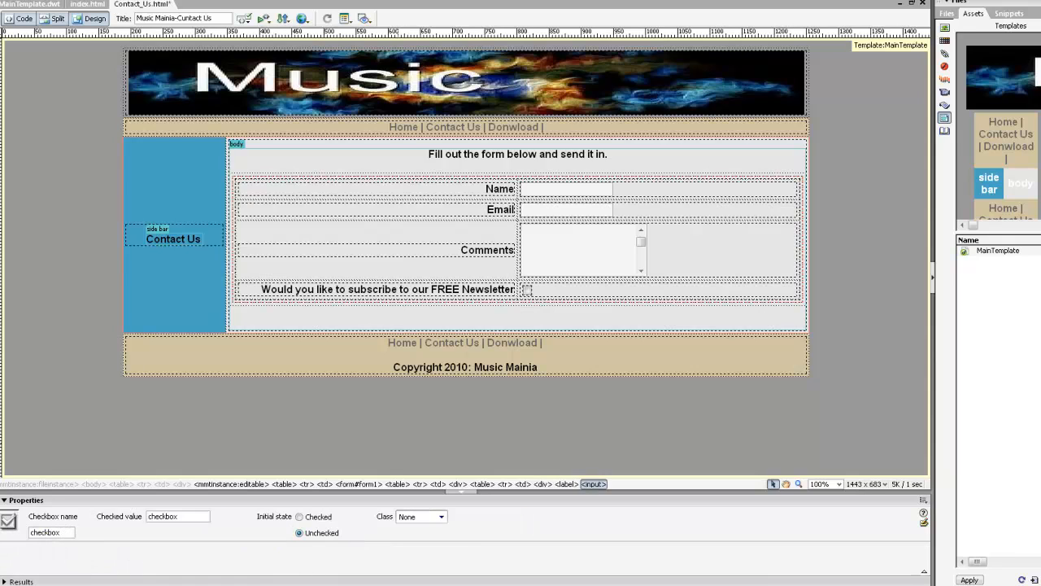
{"action": "left_click_drag", "start_coordinate": [70, 532], "coordinate": [6, 535]}
{"action": "type", "text": "Subscribe"}
{"action": "left_click_drag", "start_coordinate": [202, 517], "coordinate": [100, 519]}
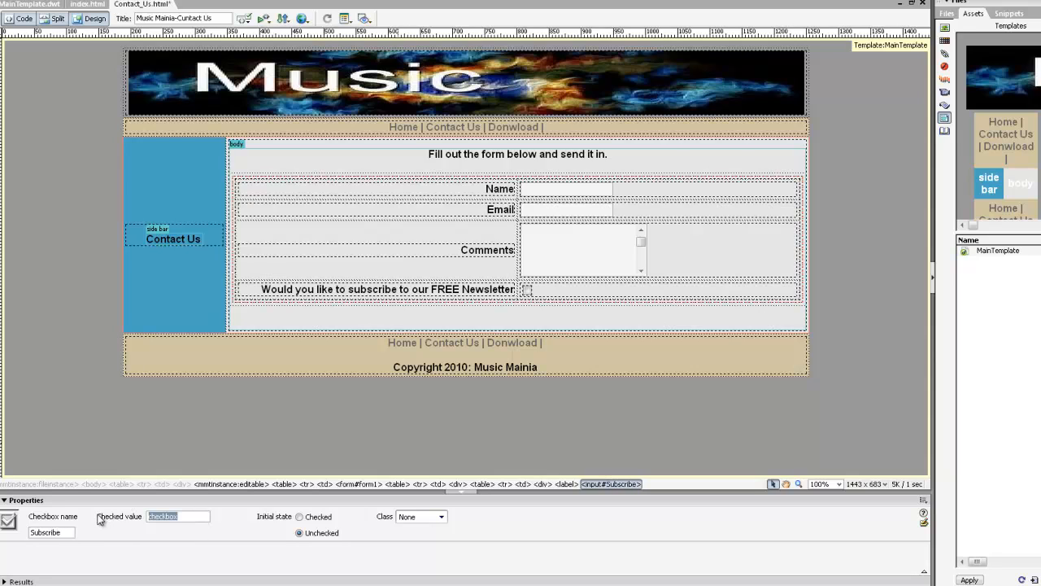
{"action": "type", "text": "yes"}
{"action": "left_click", "coordinate": [660, 293]}
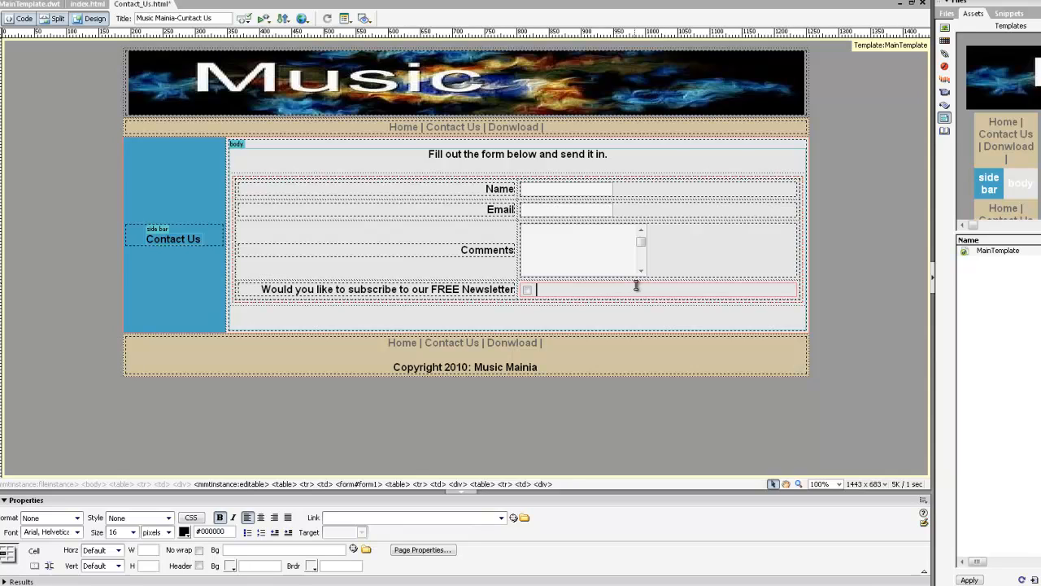
Step: Add a fifth empty row below the newsletter row and right-align its left cell
{"action": "key", "text": "Tab"}
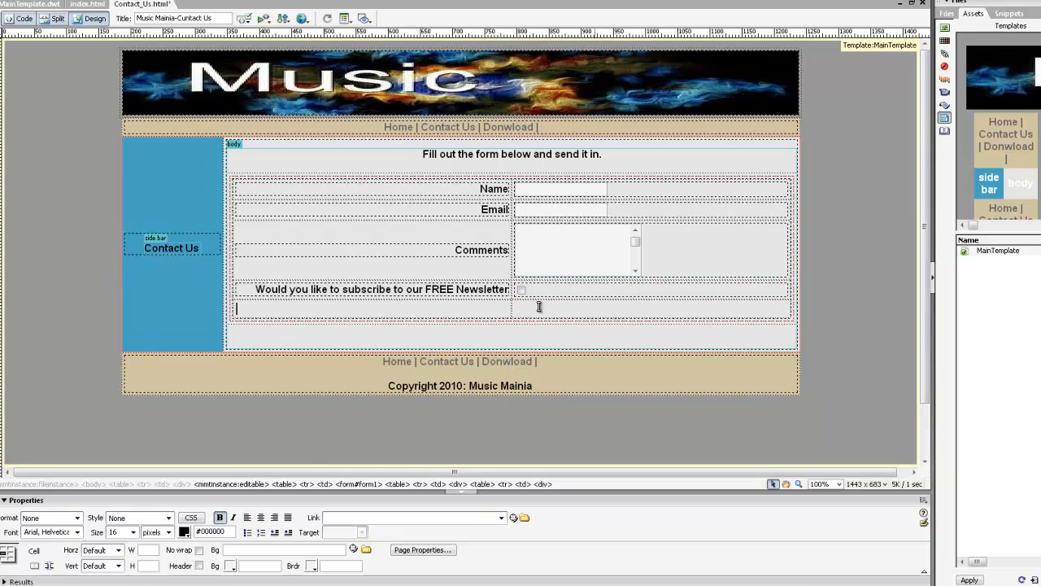
{"action": "left_click_drag", "start_coordinate": [490, 318], "coordinate": [389, 394]}
{"action": "left_click", "coordinate": [273, 520]}
{"action": "key", "text": "Tab"}
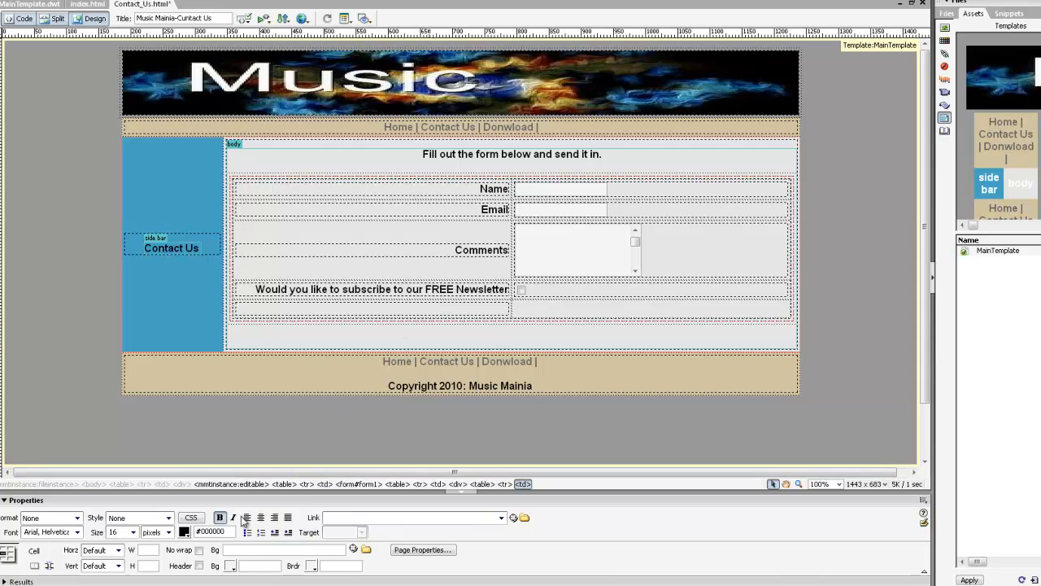
{"action": "left_click", "coordinate": [246, 519]}
{"action": "left_click", "coordinate": [537, 307]}
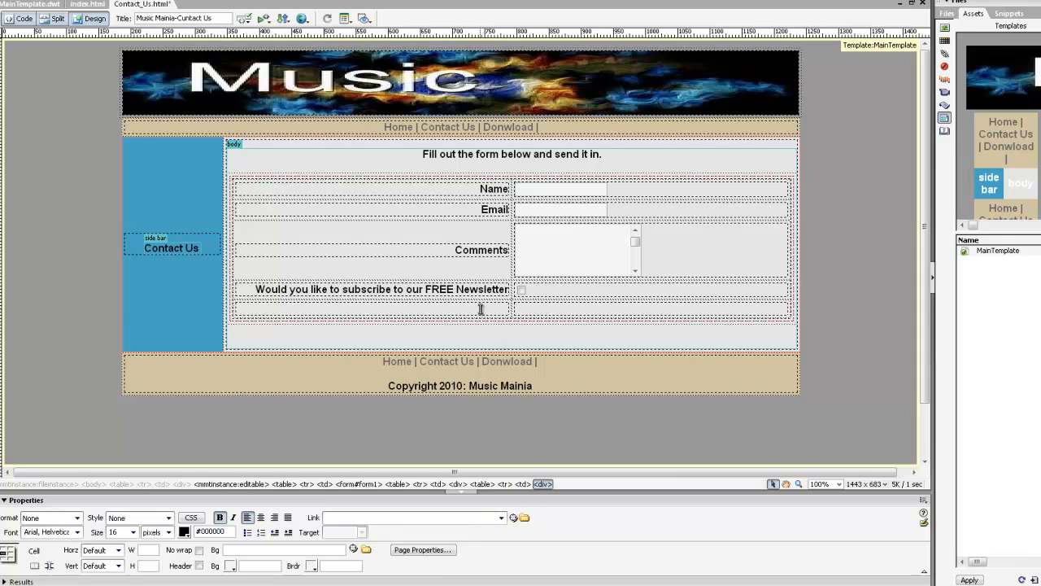
{"action": "left_click", "coordinate": [499, 310]}
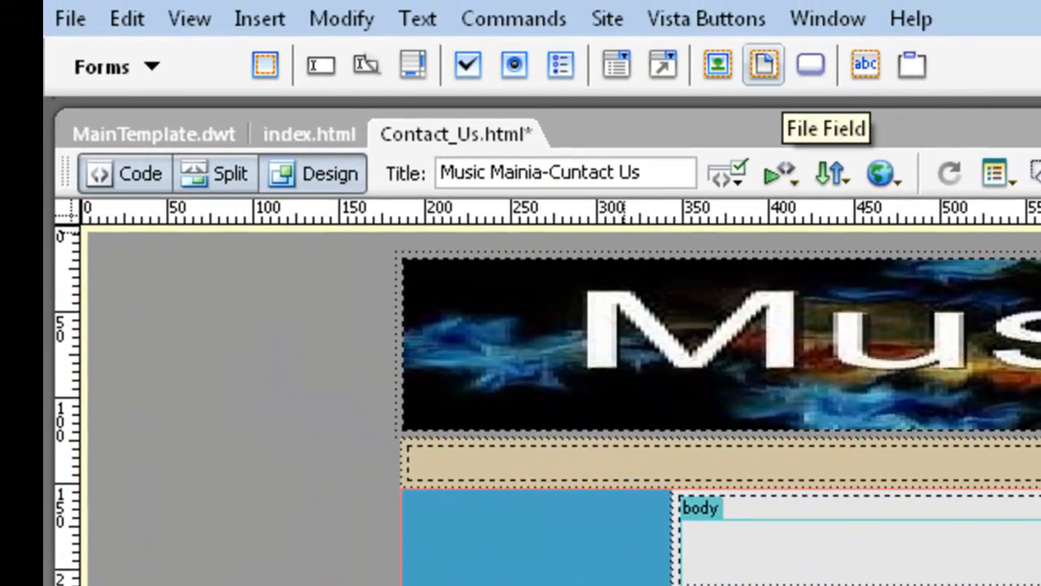
Step: Insert an unlabelled button named restform with the value Reset Form, then move to the next cell
{"action": "left_click", "coordinate": [810, 65]}
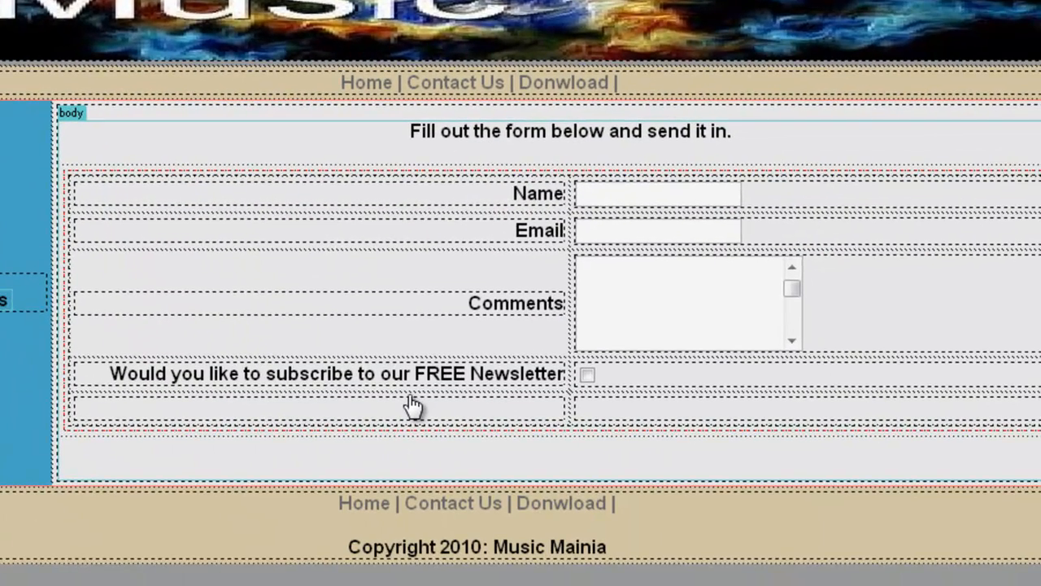
{"action": "left_click", "coordinate": [810, 194]}
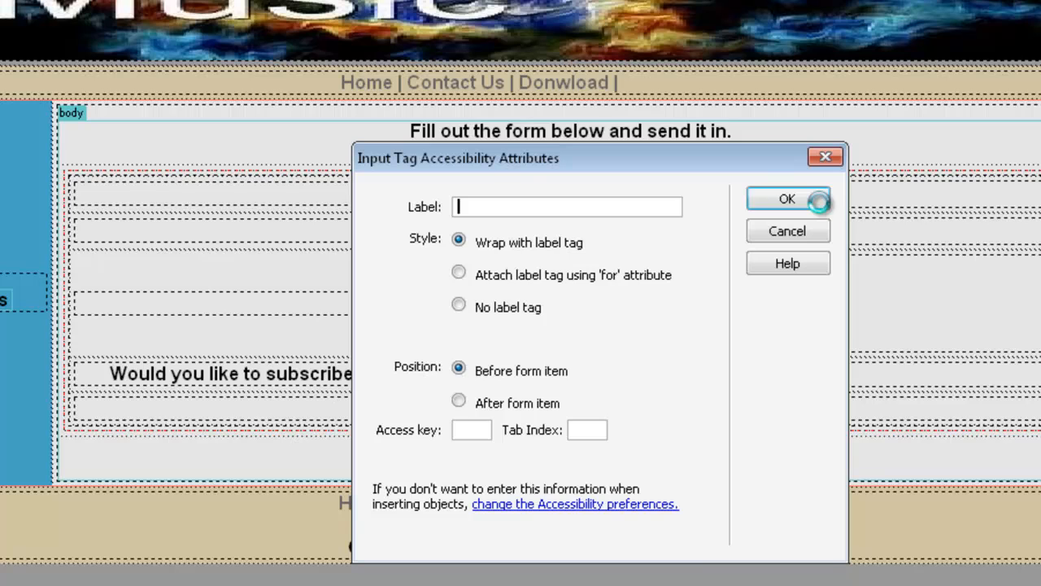
{"action": "left_click", "coordinate": [818, 201]}
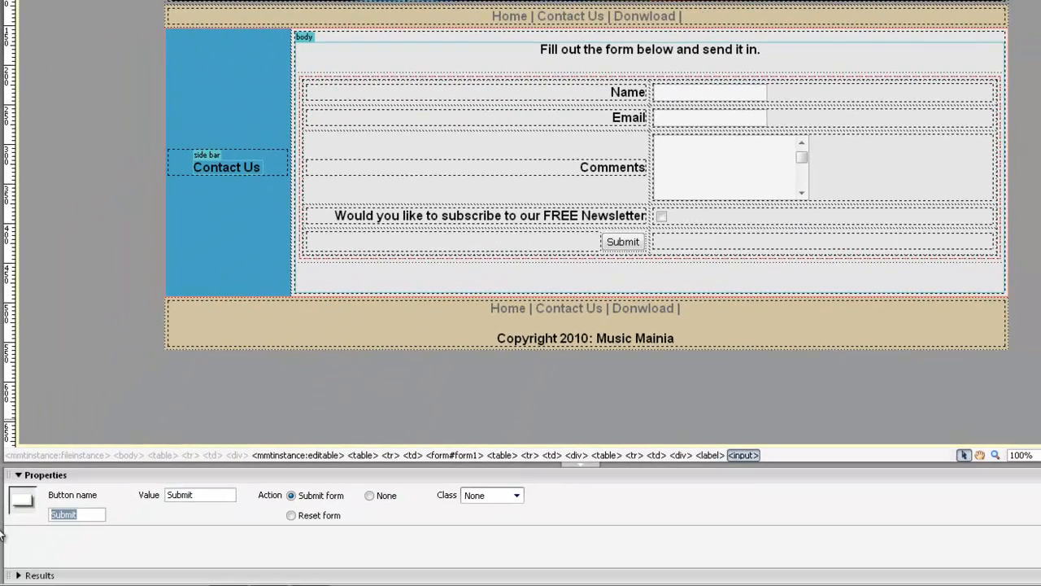
{"action": "type", "text": "restform"}
{"action": "left_click_drag", "start_coordinate": [213, 494], "coordinate": [90, 492]}
{"action": "type", "text": "Reset"}
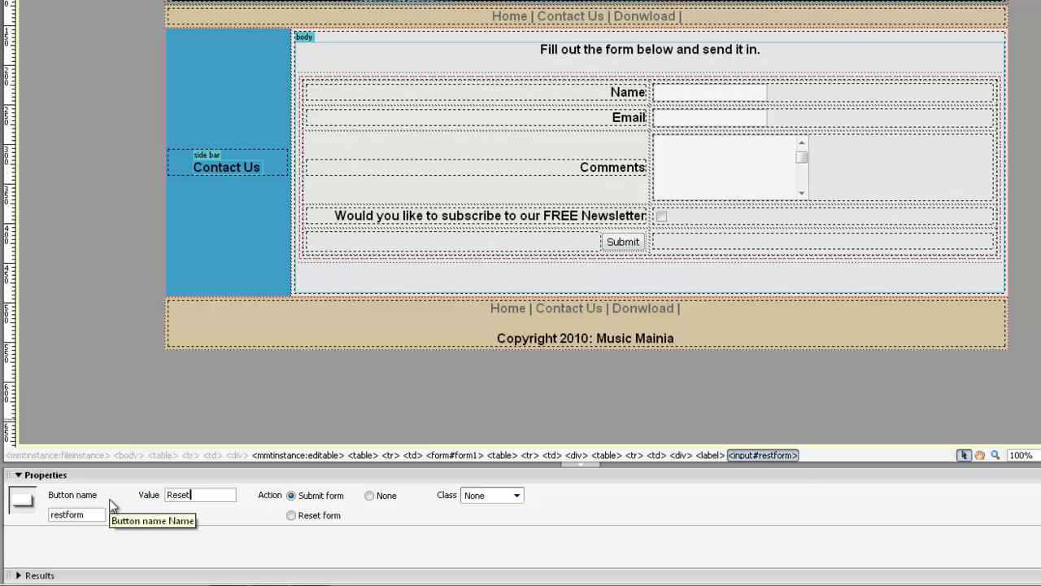
{"action": "type", "text": " Form"}
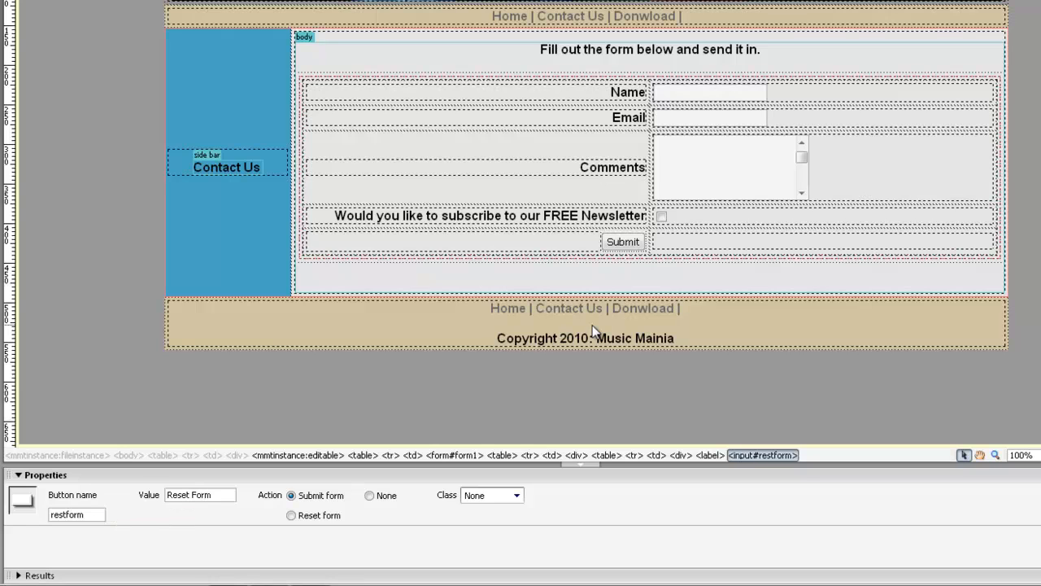
{"action": "left_click", "coordinate": [678, 239]}
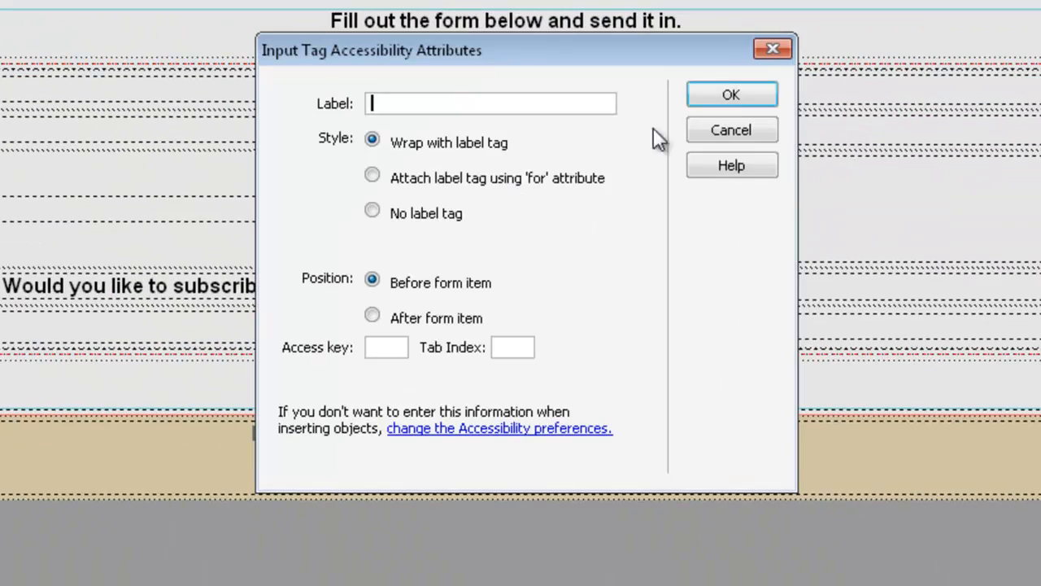
Step: Insert a second button with the value Submit Form beside Reset Form
{"action": "left_click", "coordinate": [734, 104]}
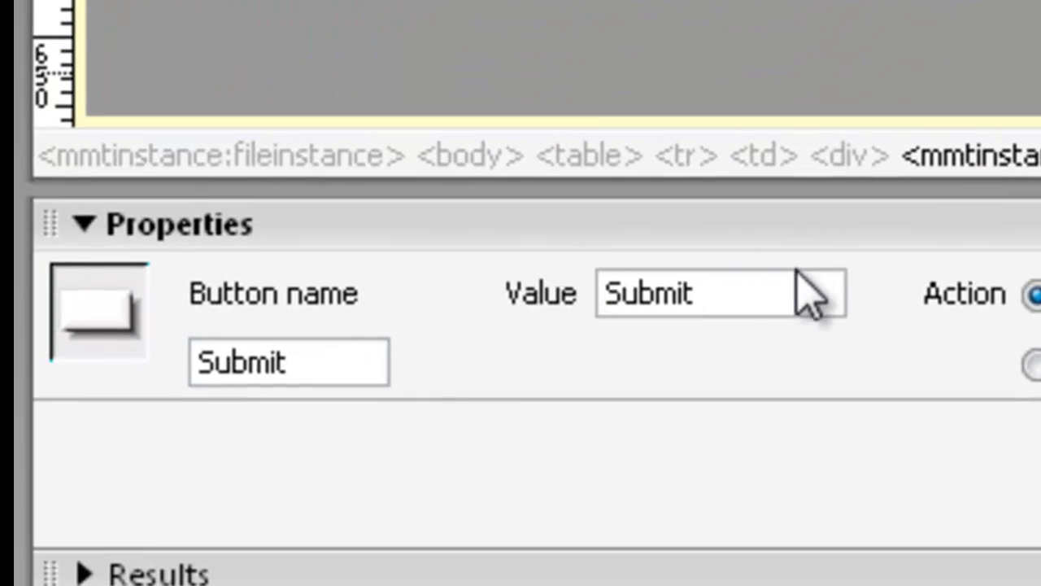
{"action": "left_click", "coordinate": [799, 275]}
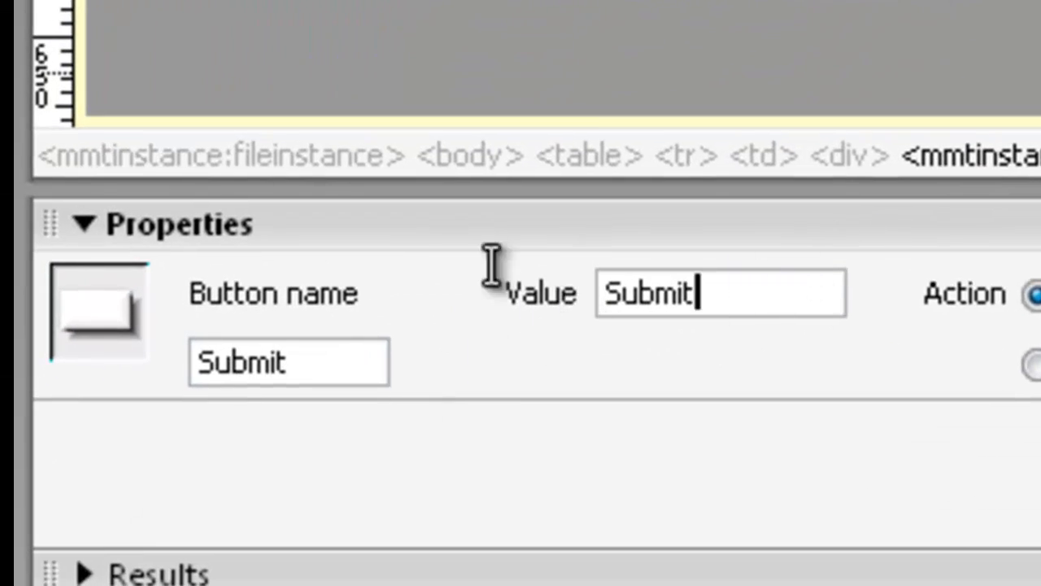
{"action": "key", "text": "ctrl+a"}
{"action": "type", "text": "S"}
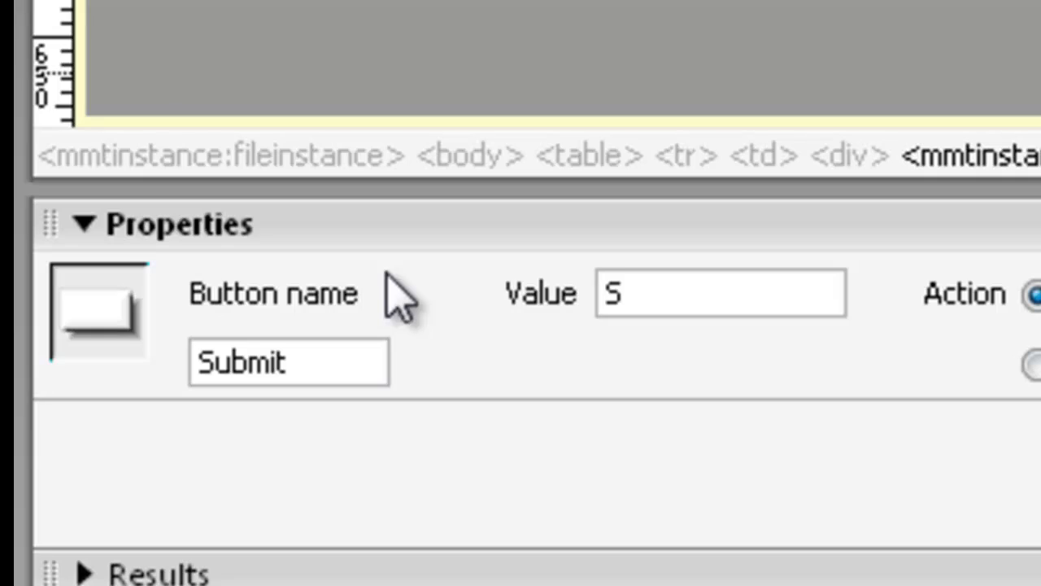
{"action": "type", "text": "ubmit"}
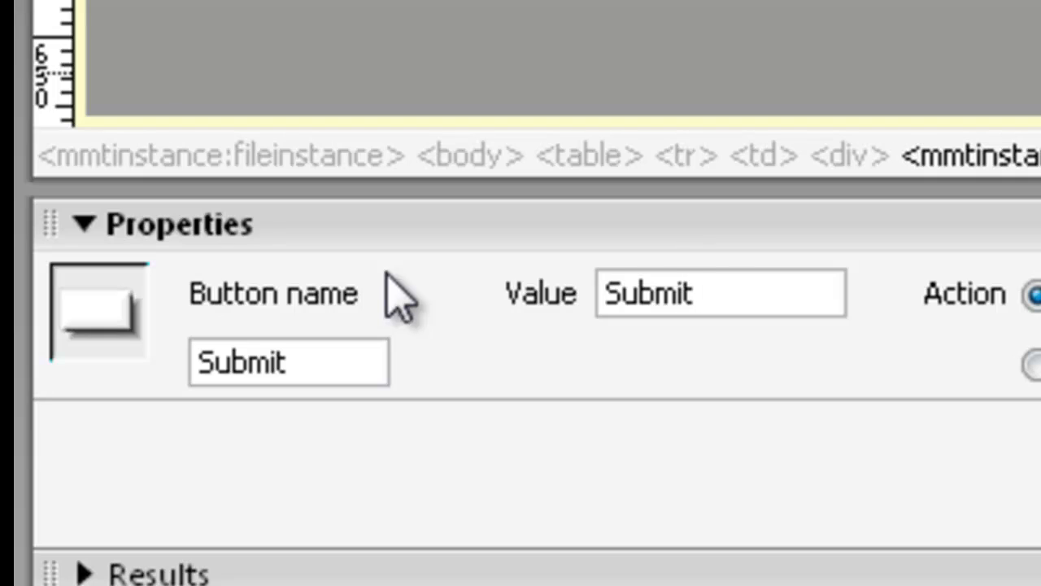
{"action": "type", "text": "Form"}
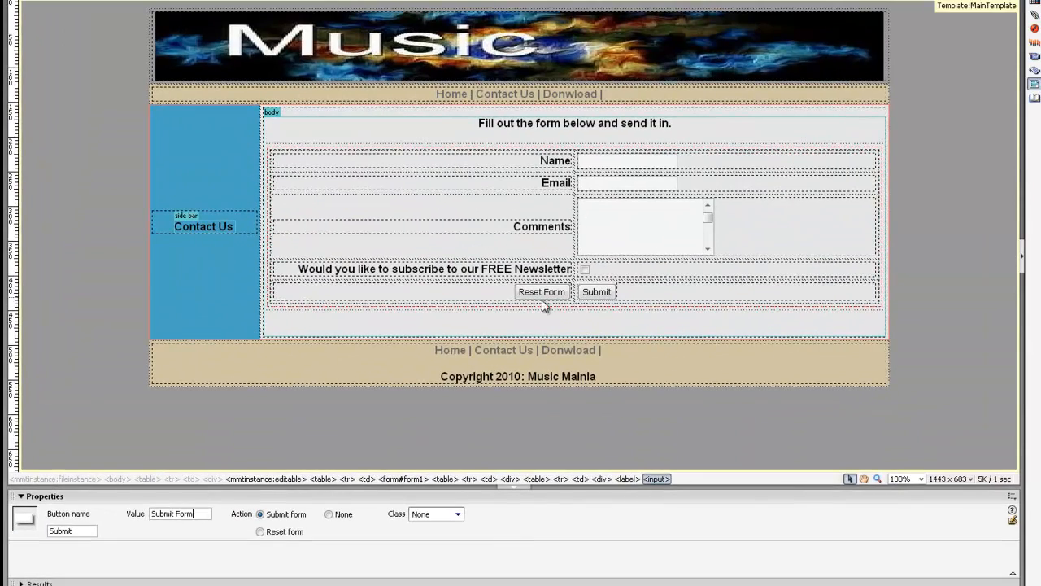
{"action": "left_click", "coordinate": [585, 253]}
Step: Set the Reset Form button to clear the form and review the Submit Form button's settings
{"action": "left_click", "coordinate": [553, 297]}
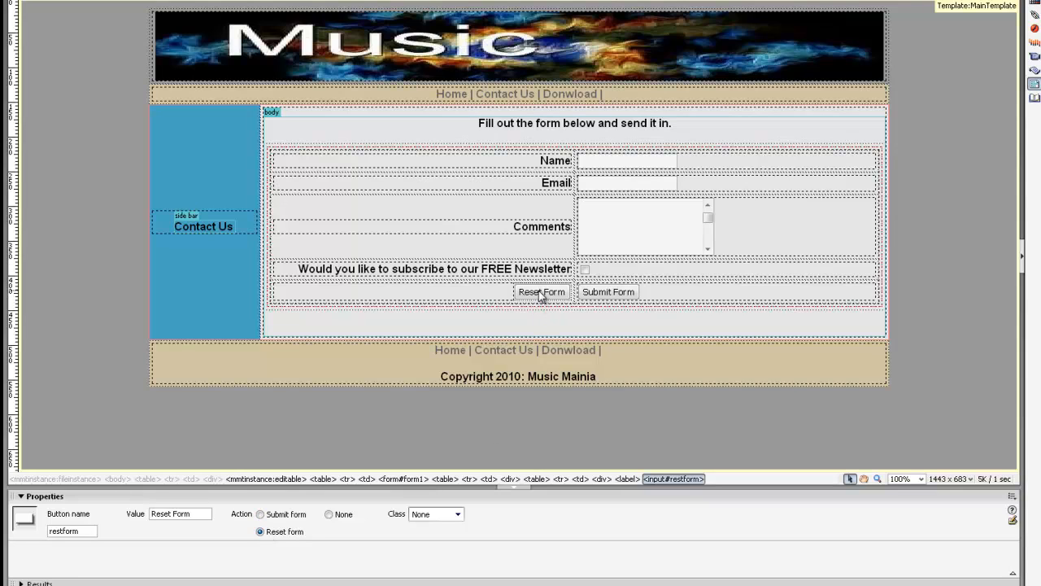
{"action": "left_click", "coordinate": [611, 293]}
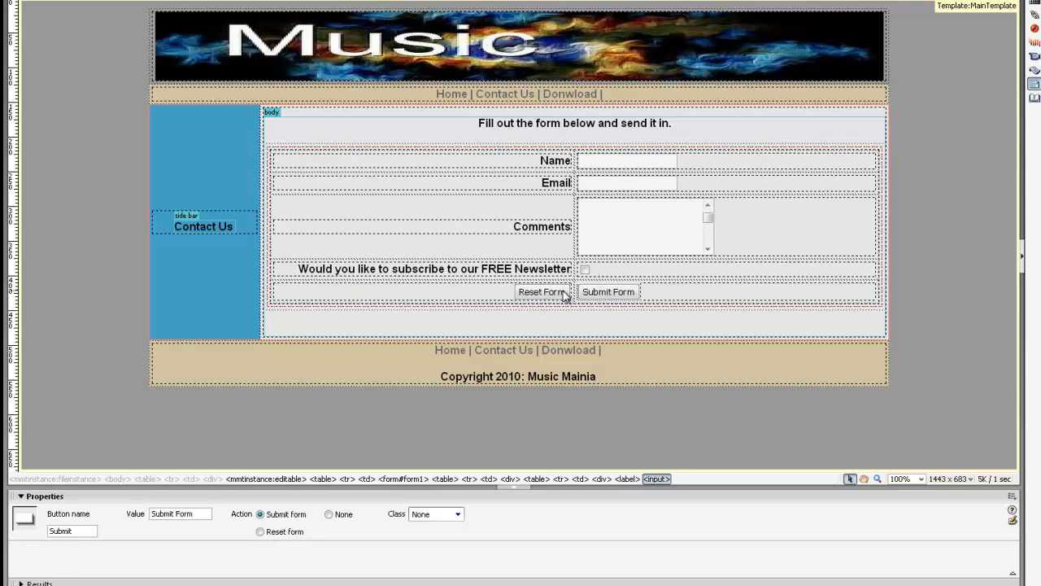
{"action": "left_click", "coordinate": [642, 292]}
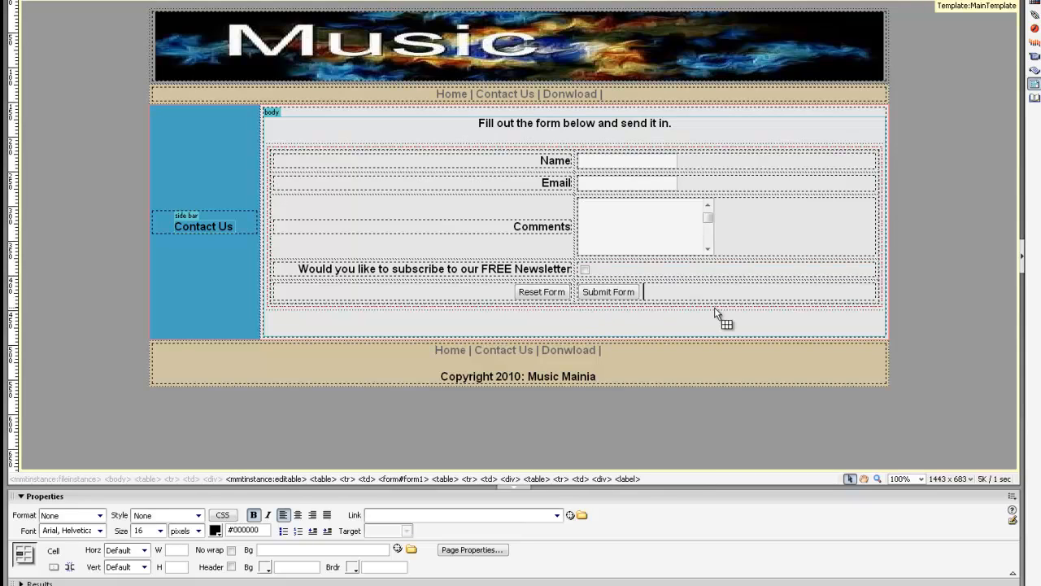
Step: Save the Contact_Us page and preview it in a web browser
{"action": "left_click", "coordinate": [682, 319]}
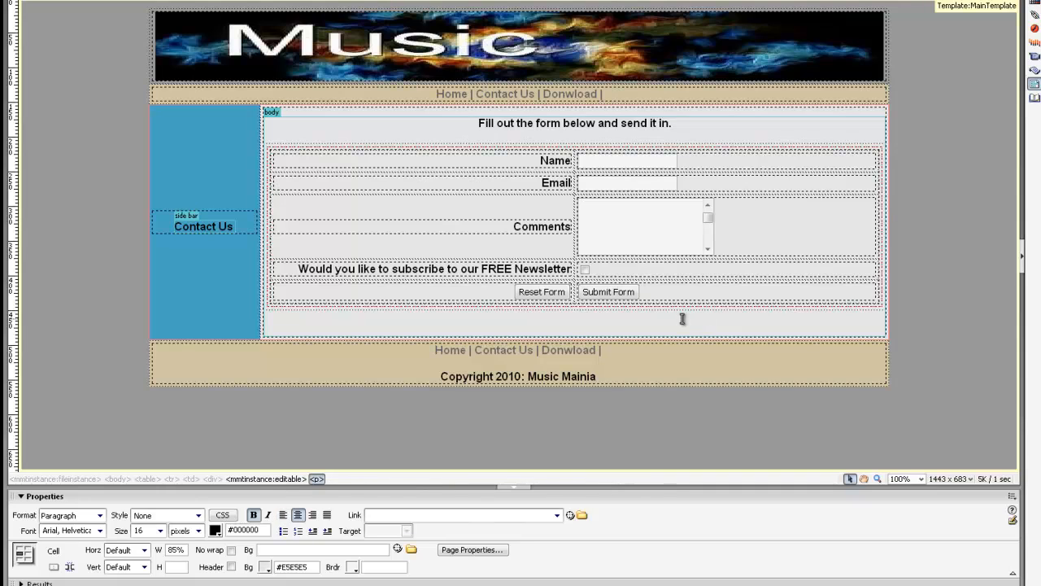
{"action": "key", "text": "ctrl+w"}
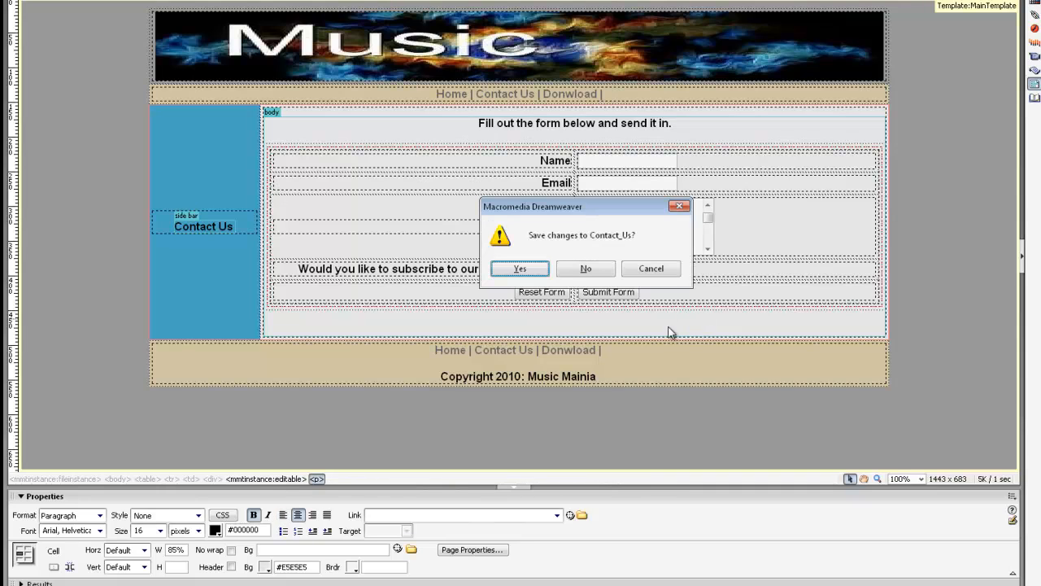
{"action": "left_click", "coordinate": [542, 270]}
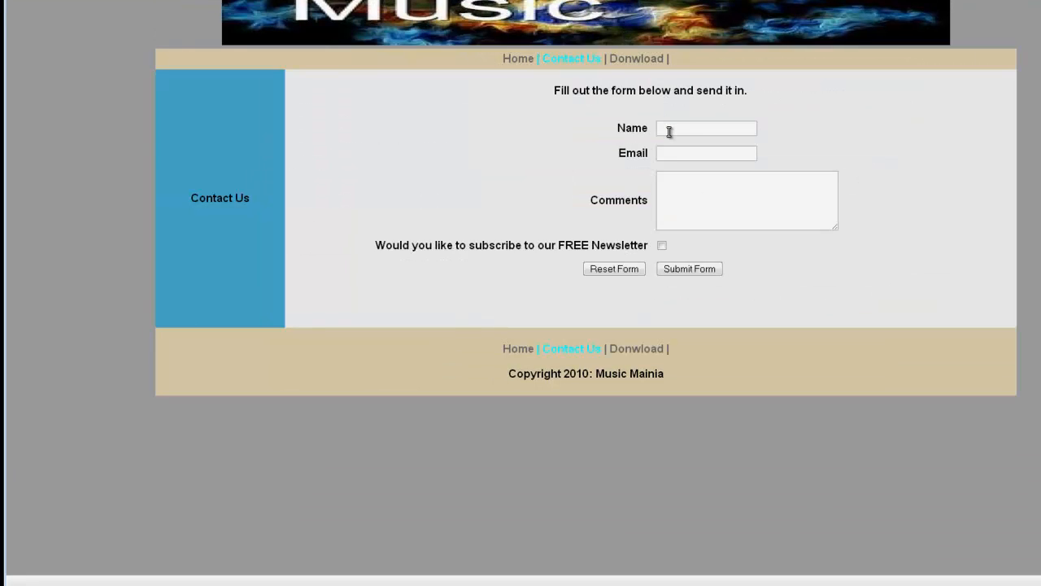
Step: Try out the form fields, then enter a test name in the Name field
{"action": "left_click", "coordinate": [668, 132]}
{"action": "left_click", "coordinate": [674, 154]}
{"action": "left_click", "coordinate": [671, 199]}
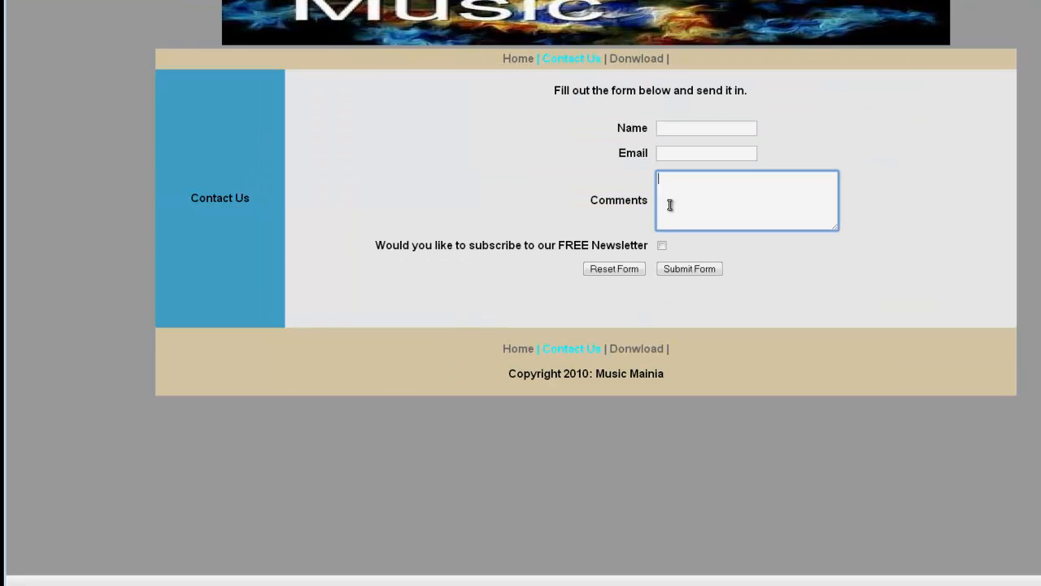
{"action": "left_click", "coordinate": [662, 251]}
{"action": "left_click", "coordinate": [686, 211]}
{"action": "left_click", "coordinate": [669, 155]}
{"action": "left_click", "coordinate": [668, 129]}
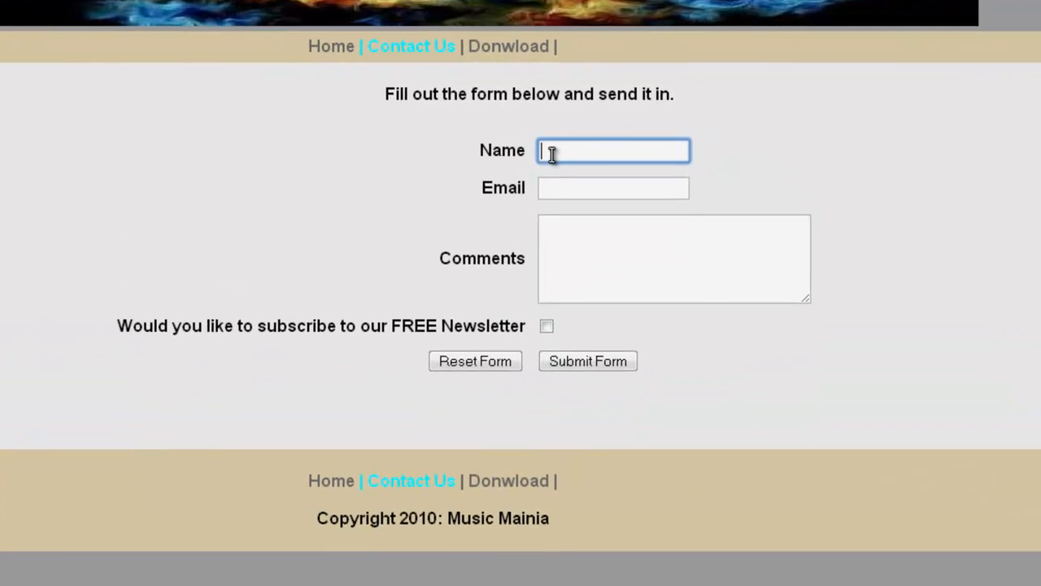
{"action": "type", "text": "m"}
{"action": "key", "text": "BackSpace"}
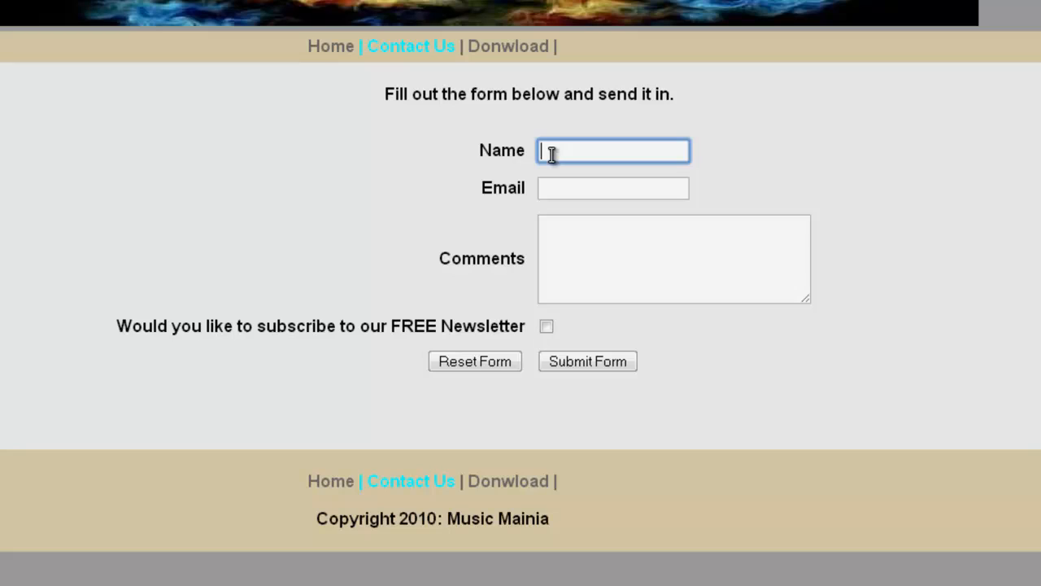
{"action": "type", "text": "micaiah"}
Step: Enter a test e-mail address and the comment 'hey whats up', tick the newsletter box, and submit
{"action": "left_click", "coordinate": [583, 190]}
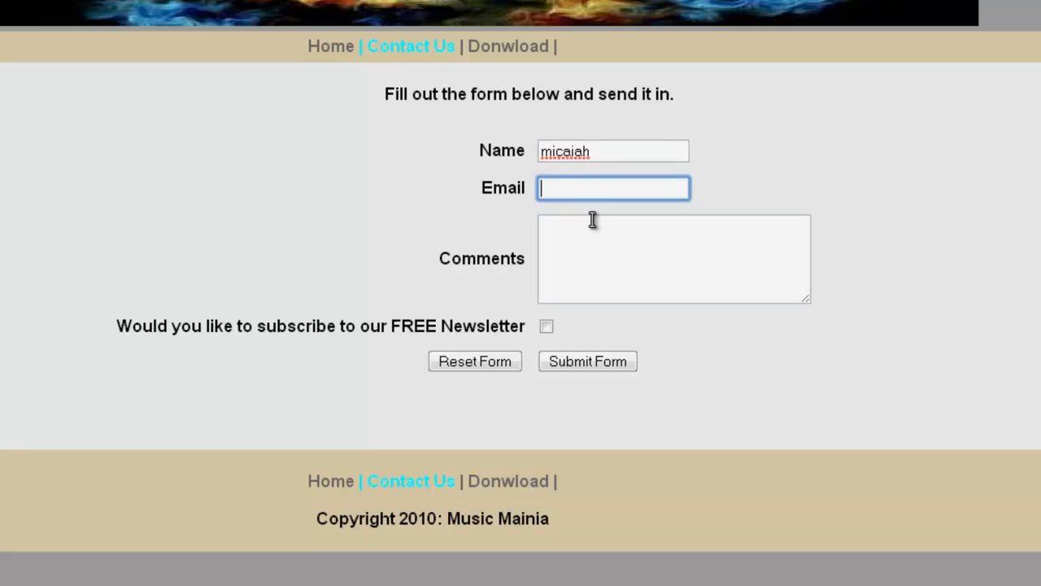
{"action": "left_click", "coordinate": [596, 241]}
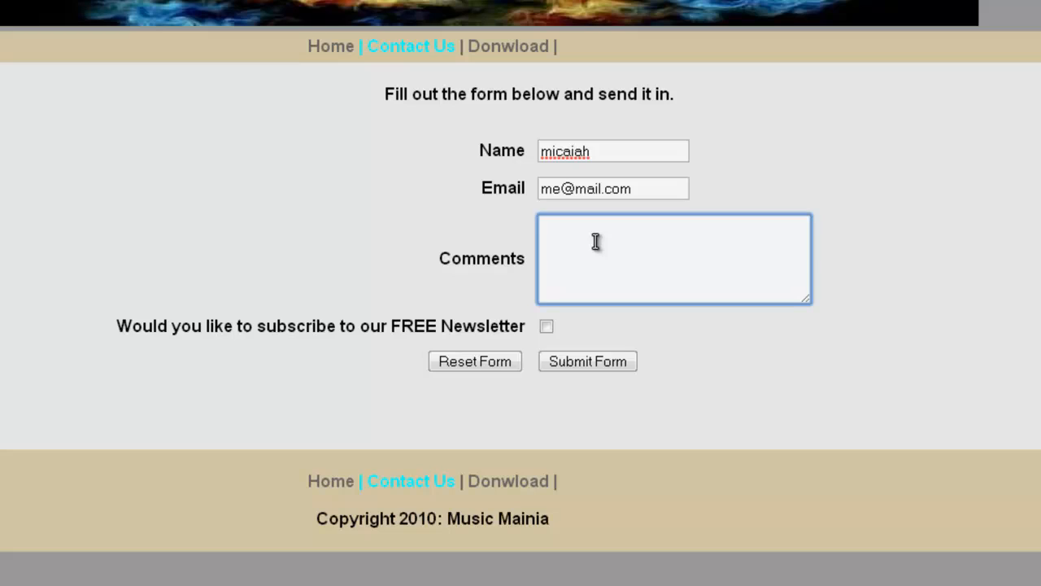
{"action": "type", "text": "hey whats up"}
{"action": "left_click", "coordinate": [548, 326]}
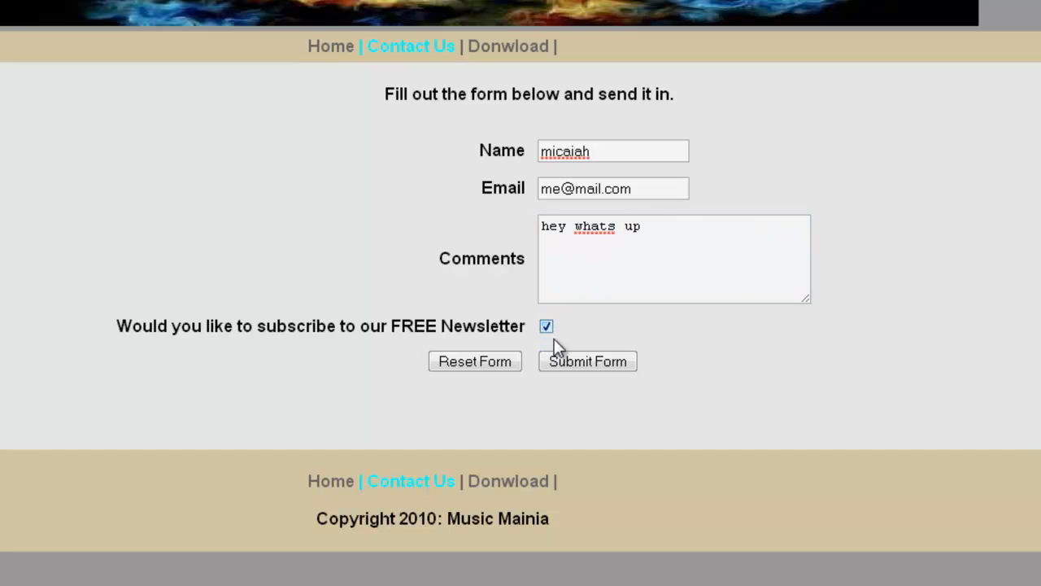
{"action": "left_click", "coordinate": [595, 361]}
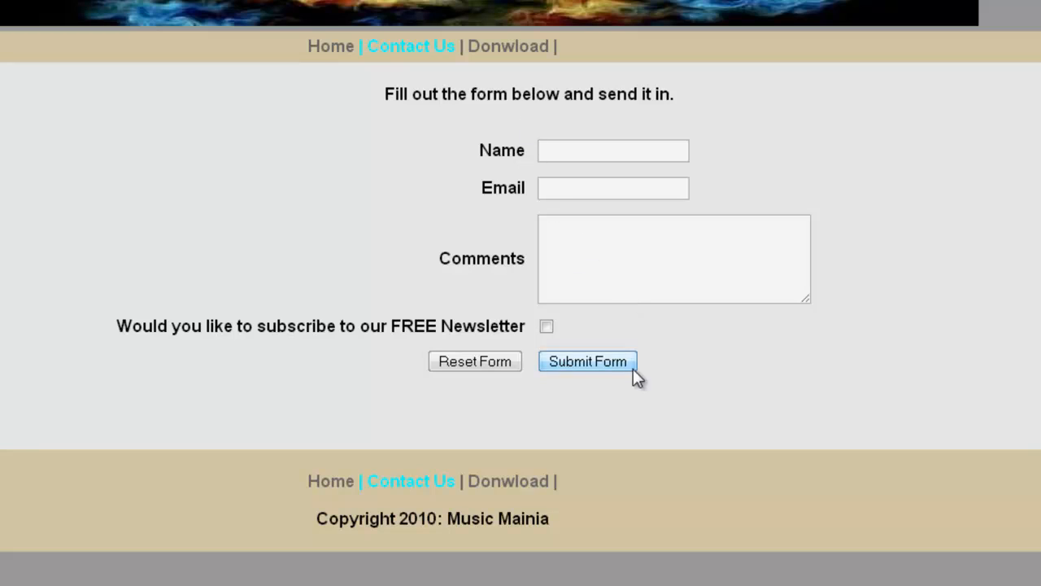
Step: Fill the form with test text 'misdf', 'adgafg', 'adfgvFdv' and tick the newsletter checkbox
{"action": "left_click", "coordinate": [628, 152]}
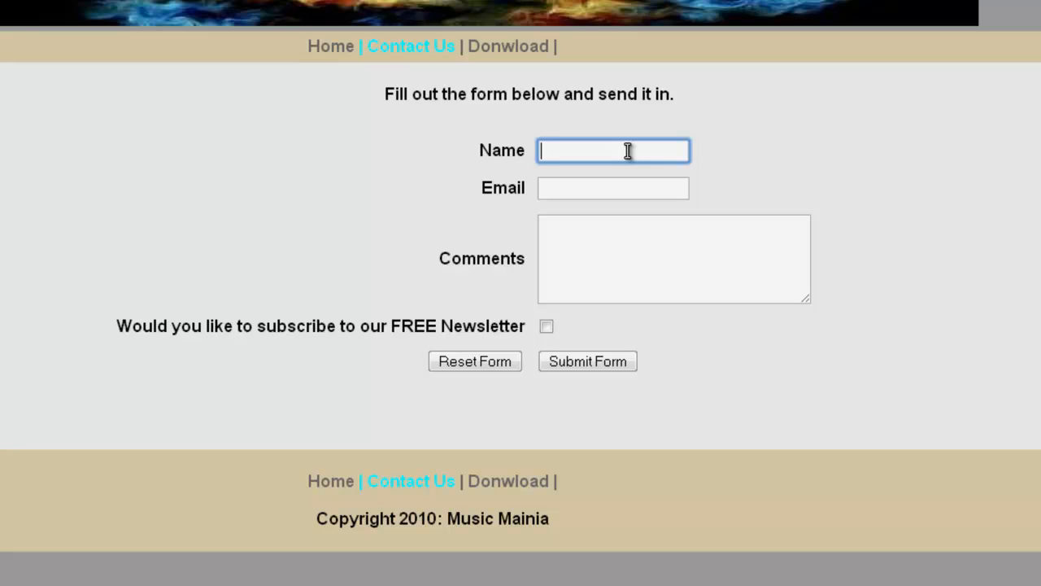
{"action": "type", "text": "misdf"}
{"action": "left_click", "coordinate": [607, 192]}
{"action": "type", "text": "adgafg"}
{"action": "left_click", "coordinate": [624, 269]}
{"action": "type", "text": "adfgvFdv"}
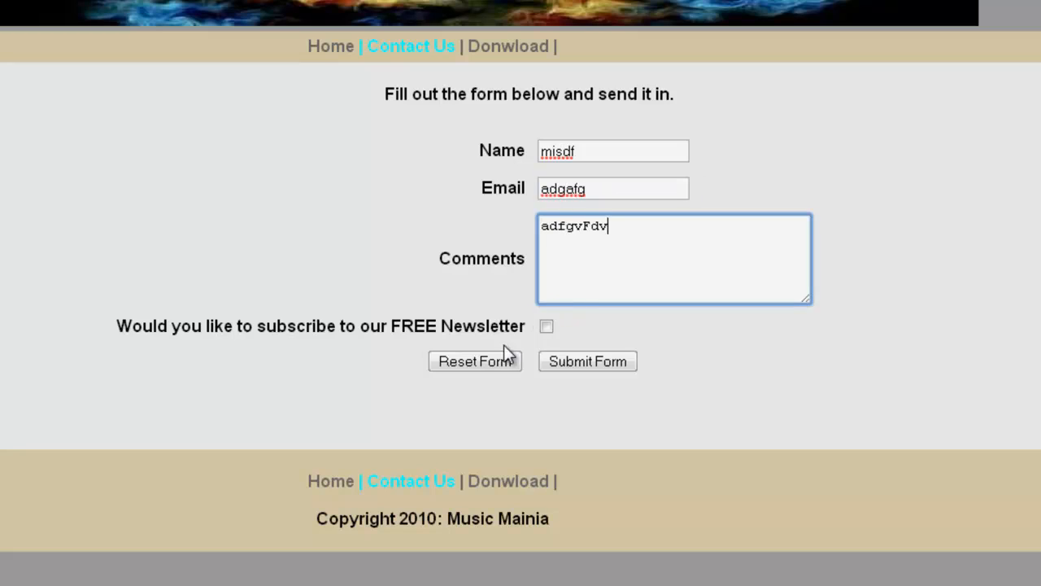
{"action": "left_click", "coordinate": [546, 326]}
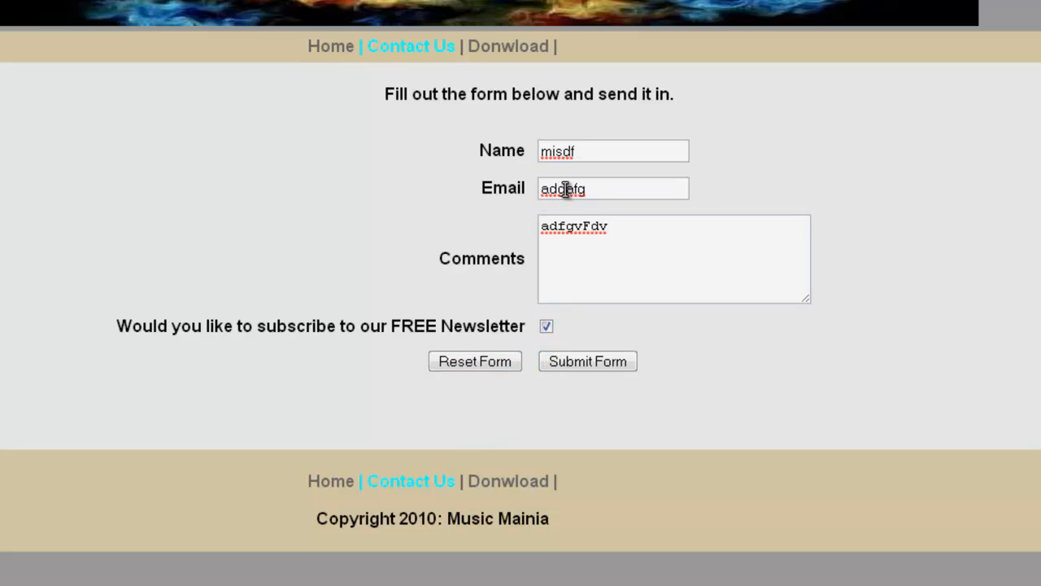
Step: Reset the form, check that every field is cleared, then go to the Home page
{"action": "left_click", "coordinate": [472, 361]}
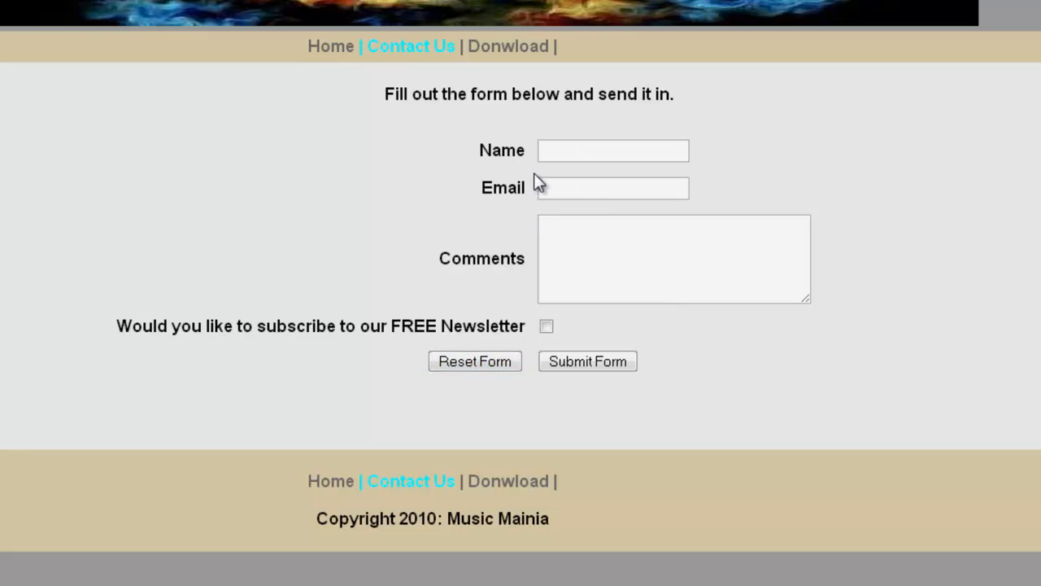
{"action": "left_click_drag", "start_coordinate": [535, 181], "coordinate": [692, 281]}
{"action": "left_click", "coordinate": [769, 299]}
{"action": "left_click", "coordinate": [330, 47]}
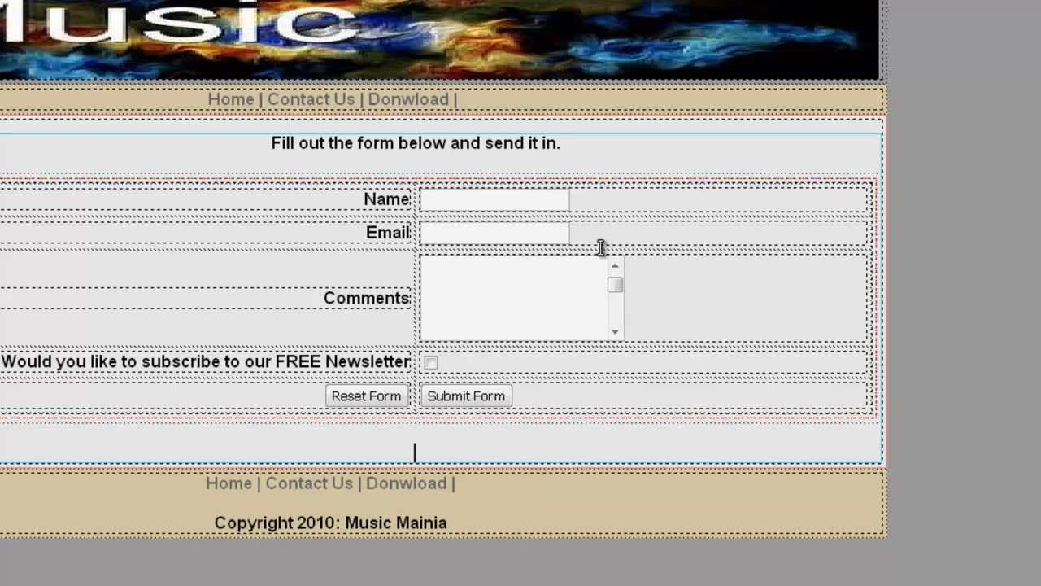
Step: Place the insertion point in the form's Name row in Design view
{"action": "left_click", "coordinate": [597, 207]}
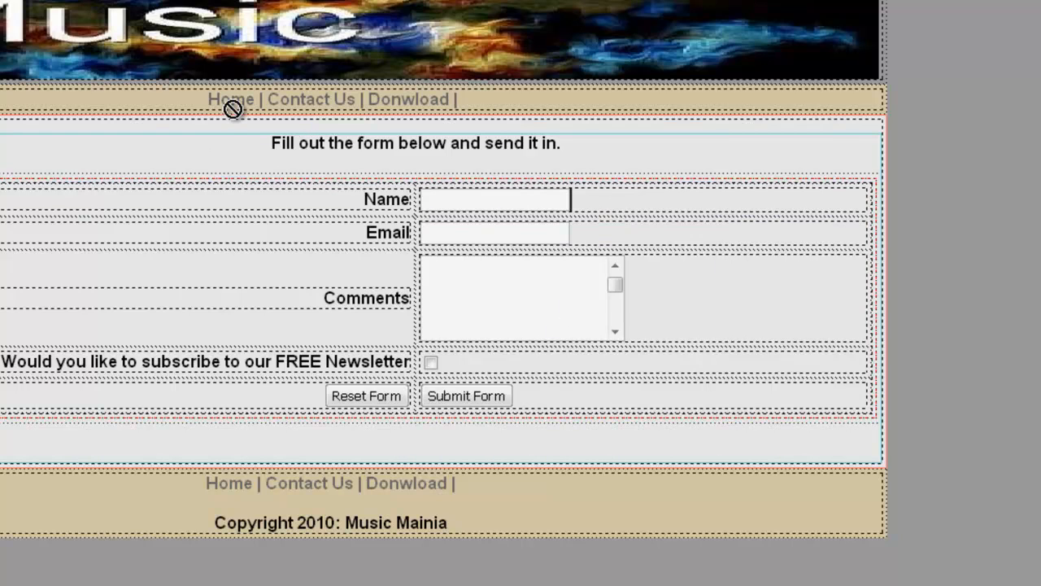